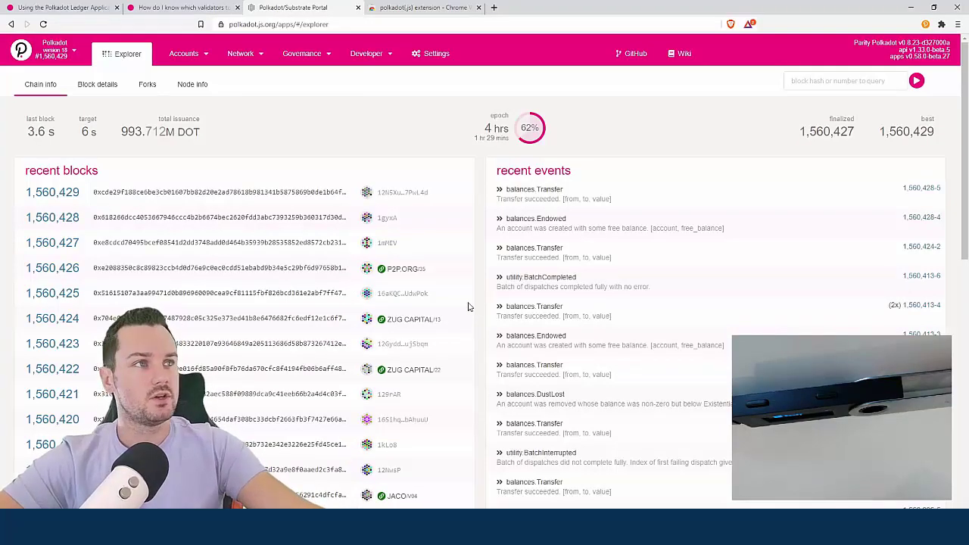
Switch to the polkadot{.js} extension's Chrome Web Store tab
click(420, 7)
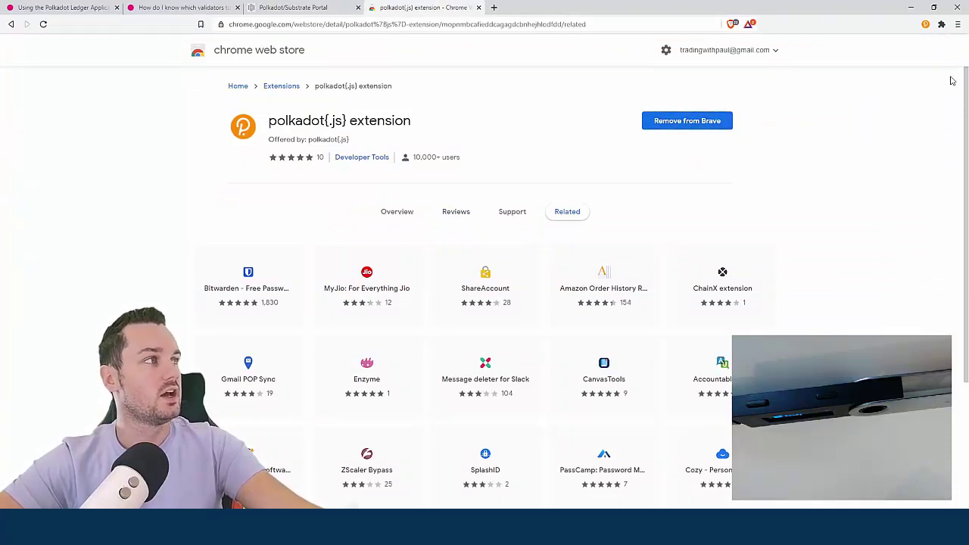
Check that the extension lists the Video Controller account, then return to the Portal explorer
click(924, 27)
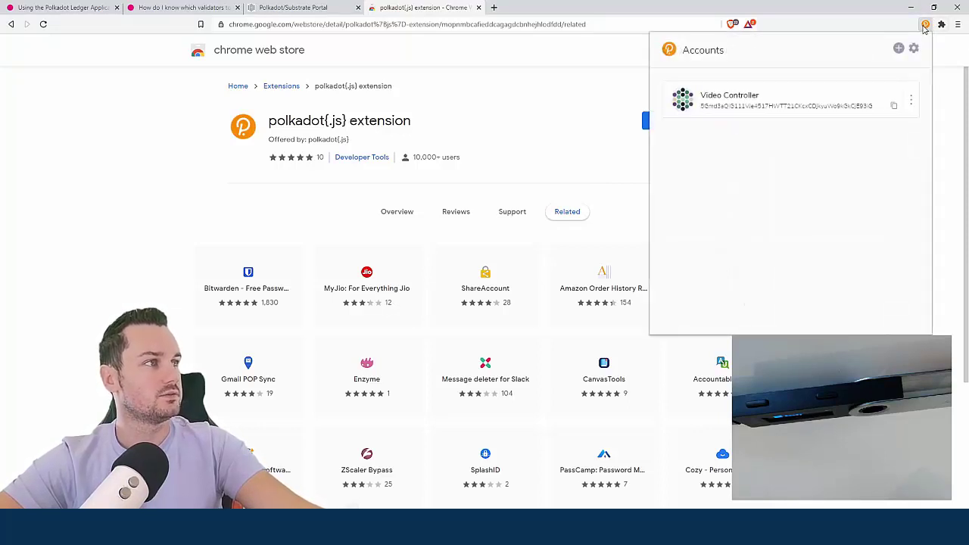
click(923, 27)
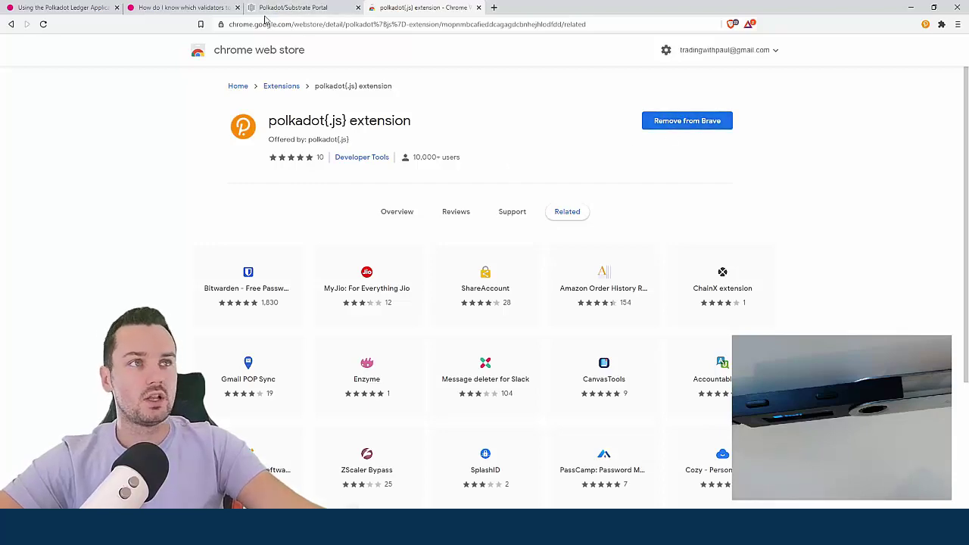
click(265, 6)
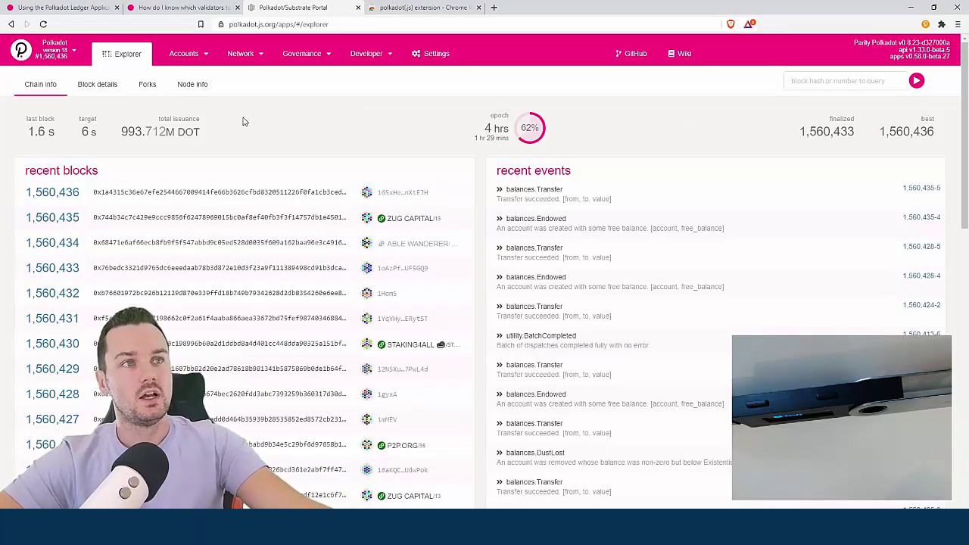
Confirm Ledger attaches via WebUSB in Settings, then query the Ledger to add TEST LEDGER (5.000 DOT)
mouse_move(193, 61)
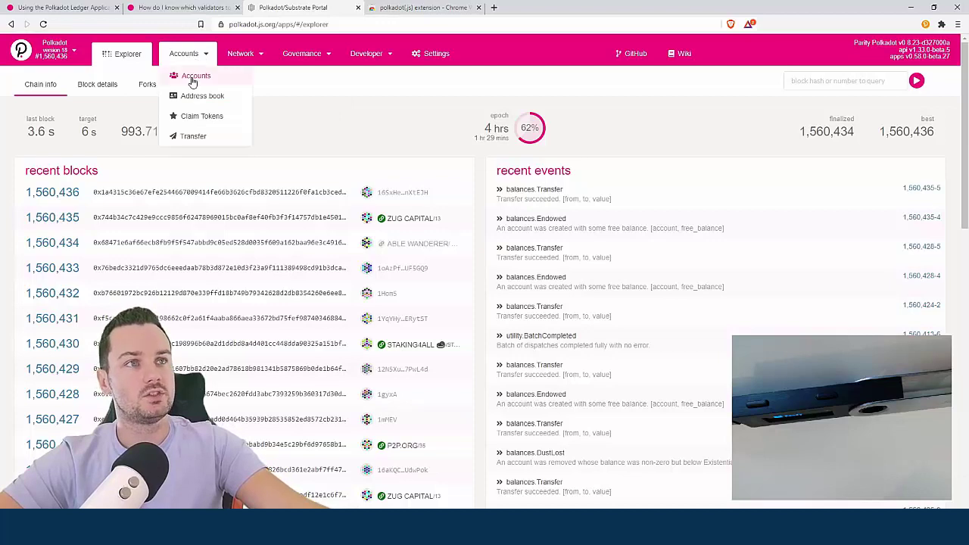
click(191, 78)
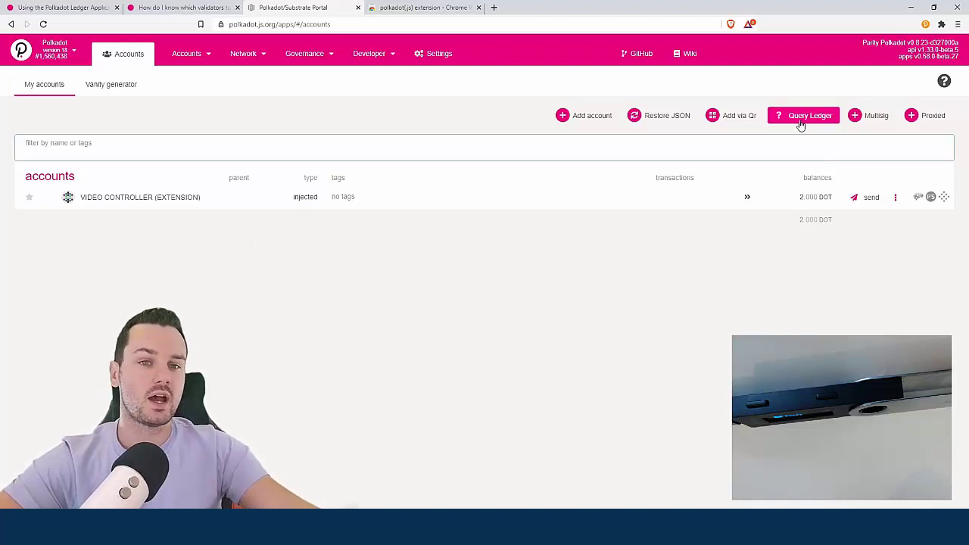
click(445, 59)
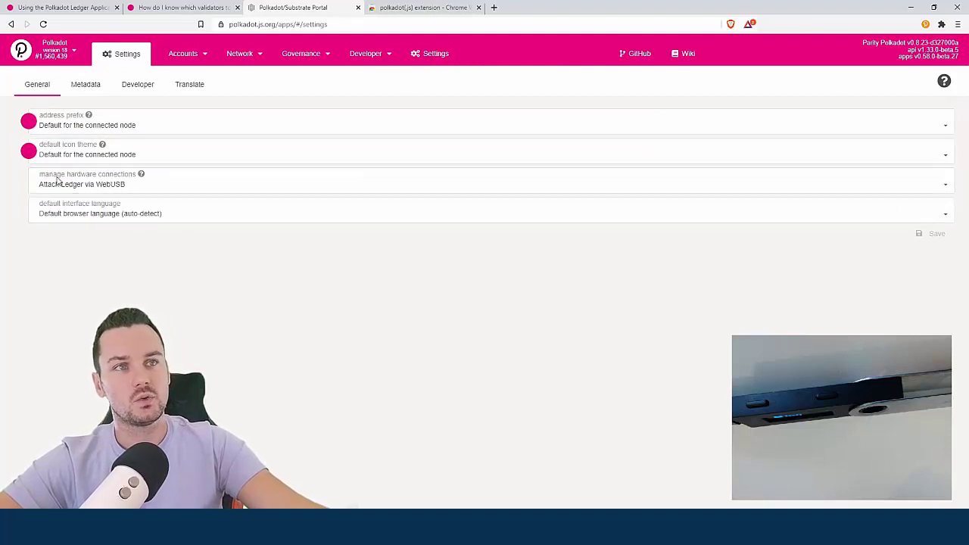
click(119, 185)
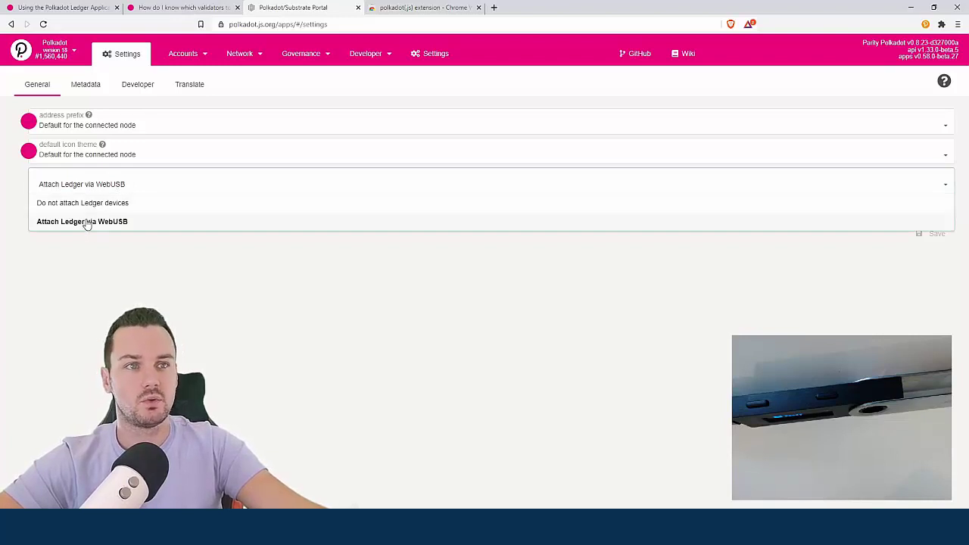
click(103, 240)
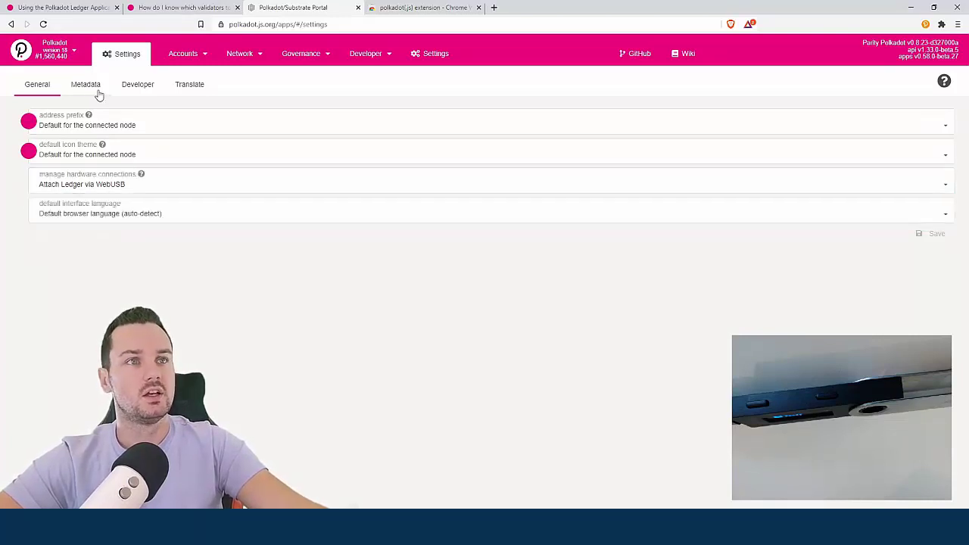
click(190, 75)
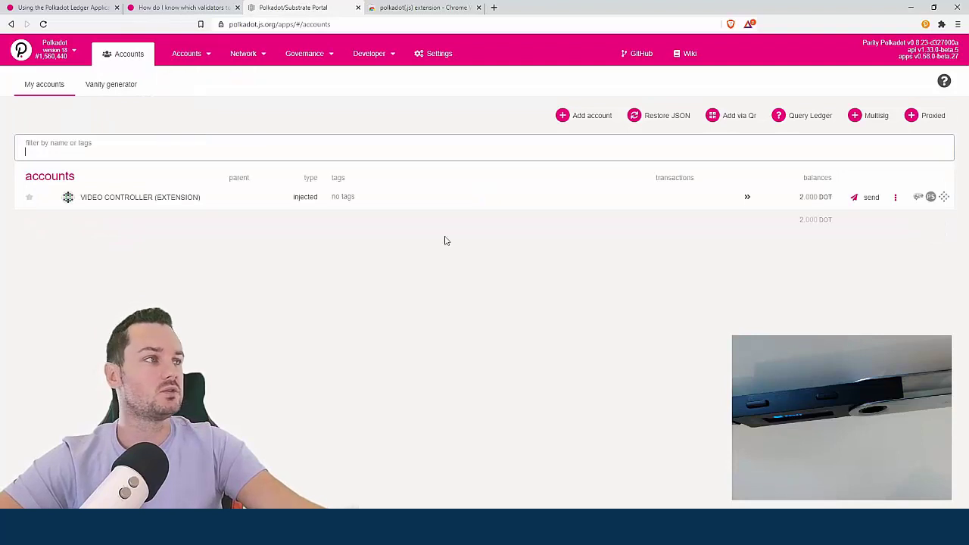
click(797, 122)
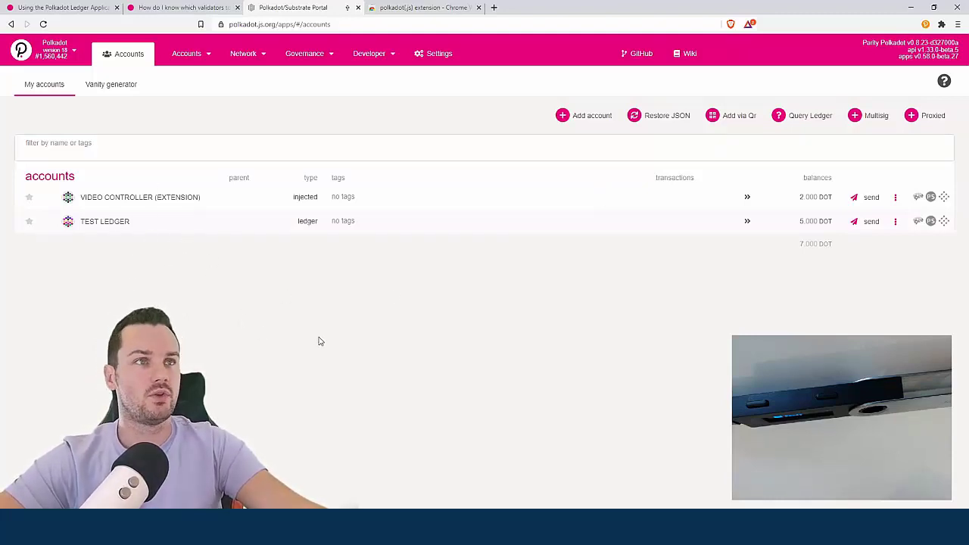
Review the Wiki Ledger guide's Loading Your Account steps, then go back to the portal's accounts page
click(86, 5)
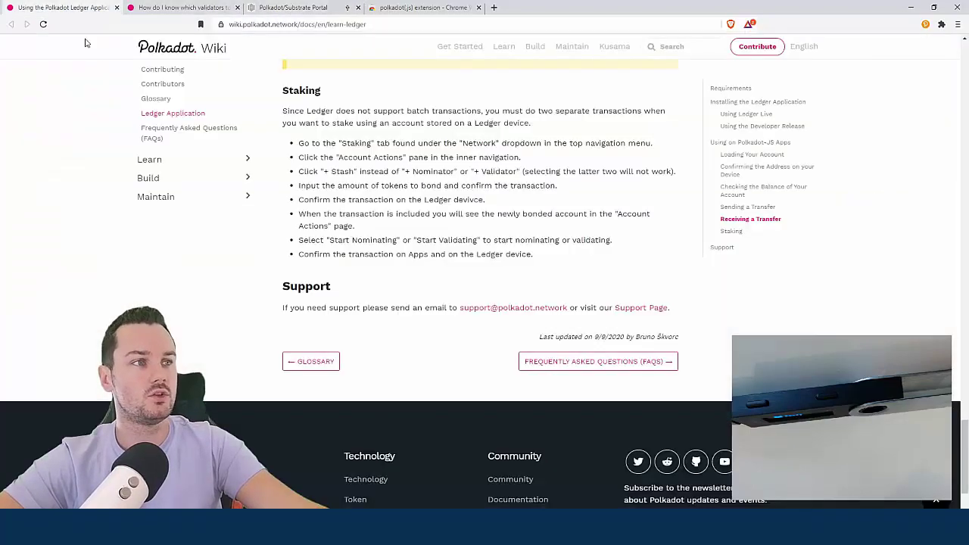
scroll(466, 313, up, 10)
scroll(467, 313, up, 8)
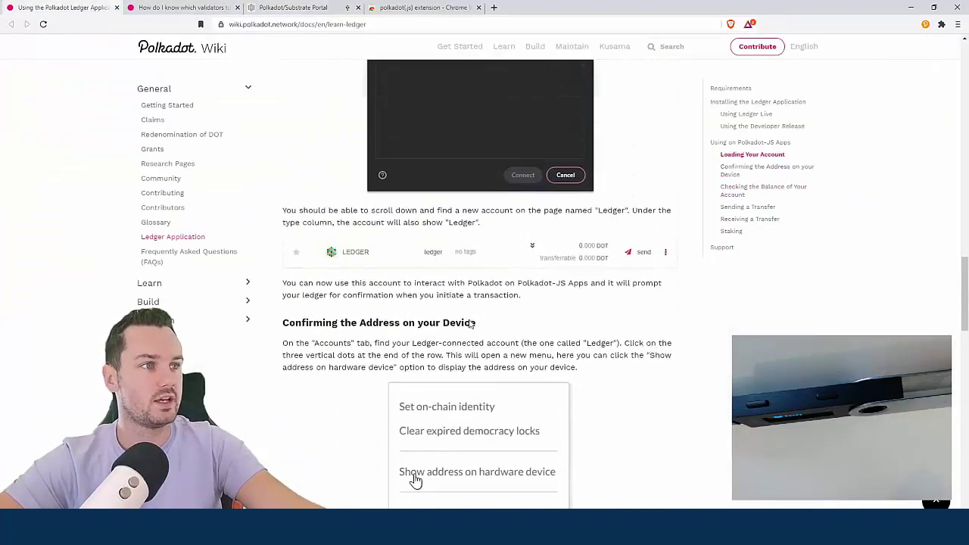
scroll(516, 355, down, 2)
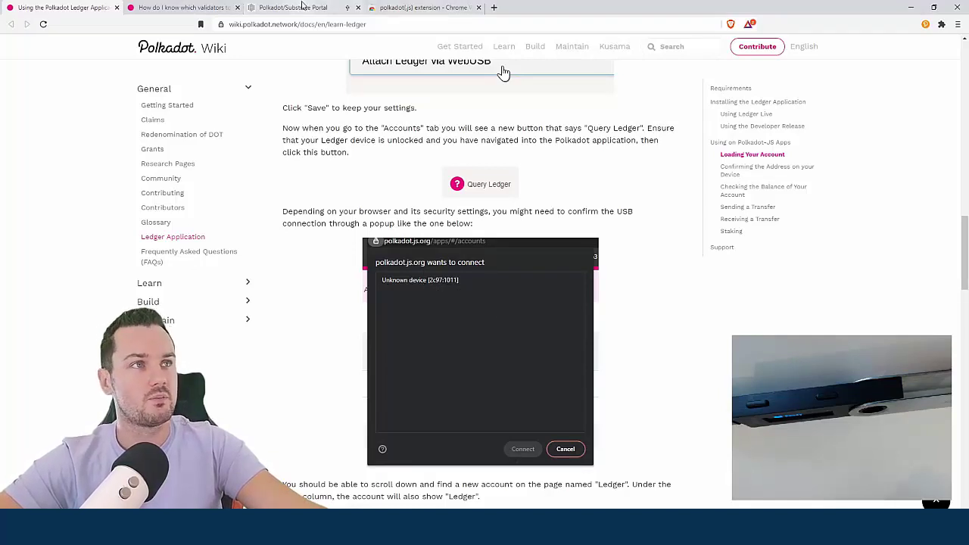
click(301, 6)
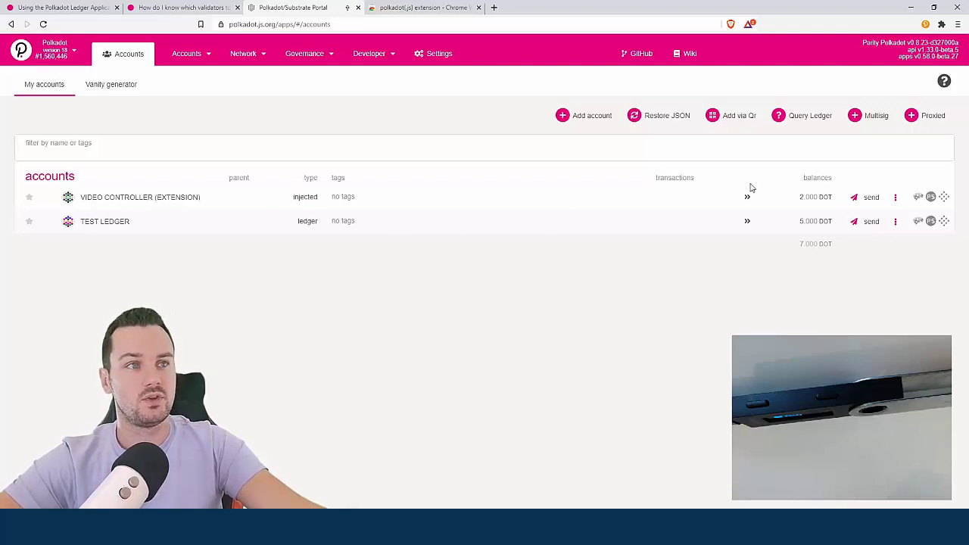
Start a new extension account from a freshly generated mnemonic seed, confirming the seed was saved
click(924, 26)
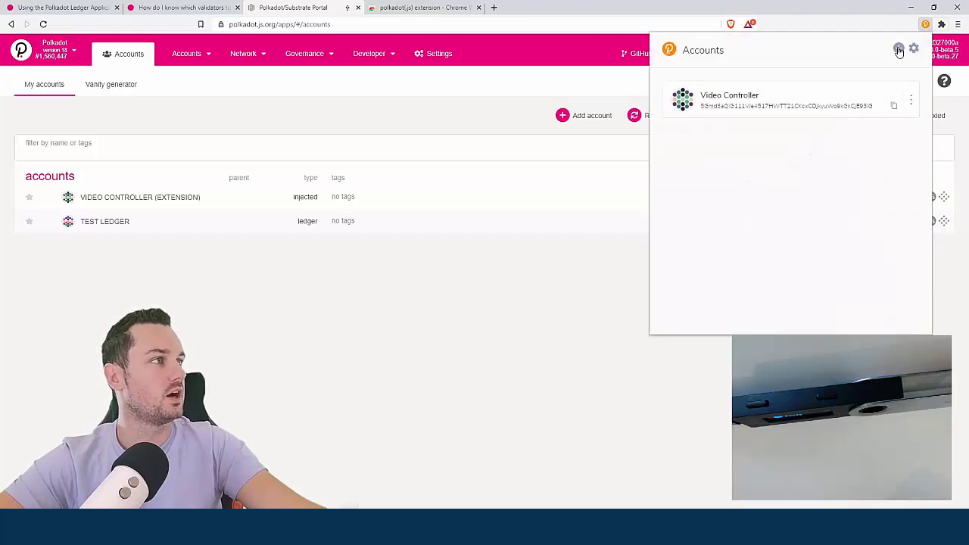
click(900, 49)
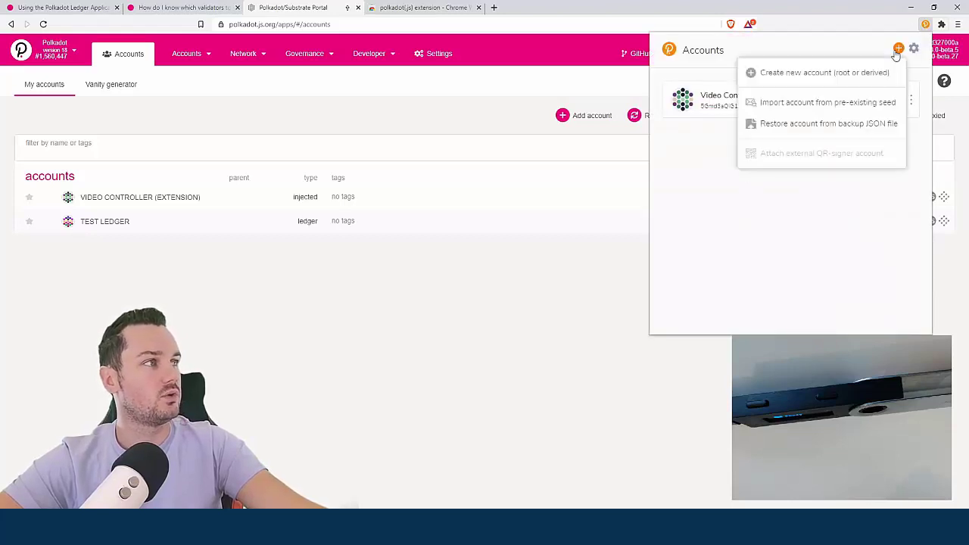
click(796, 76)
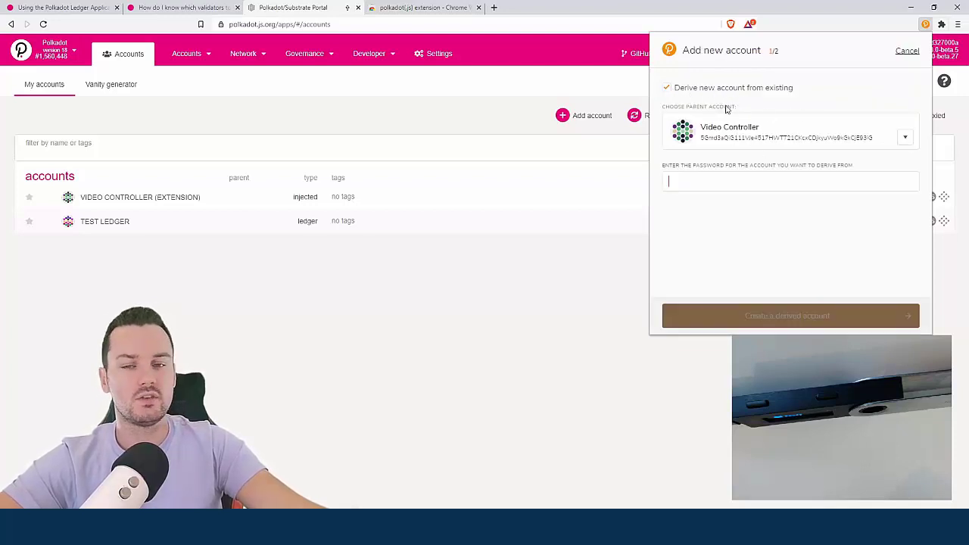
click(668, 88)
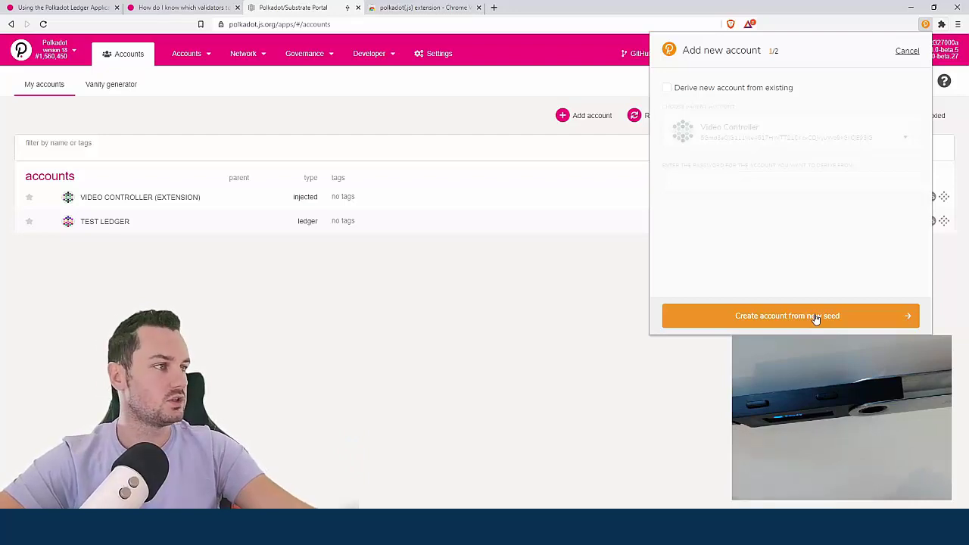
click(791, 322)
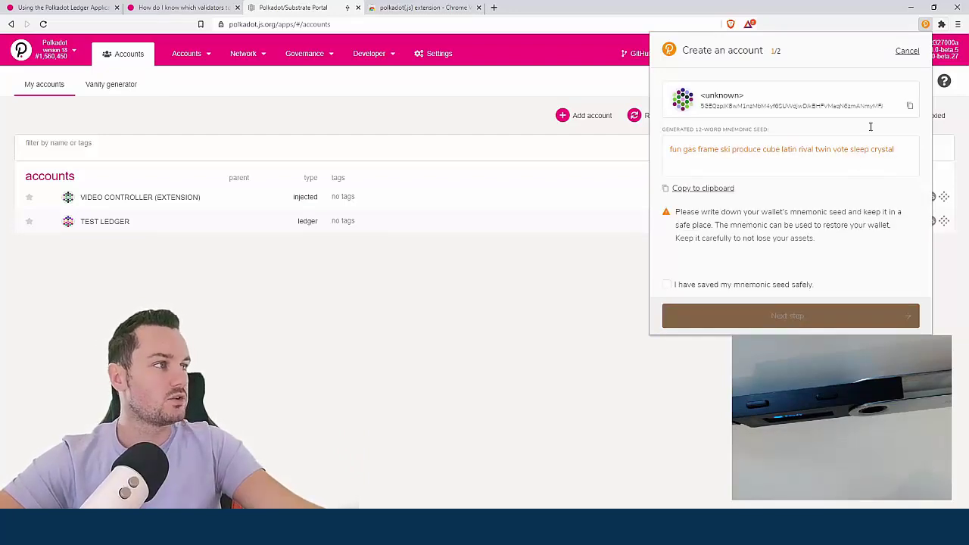
click(666, 284)
click(766, 317)
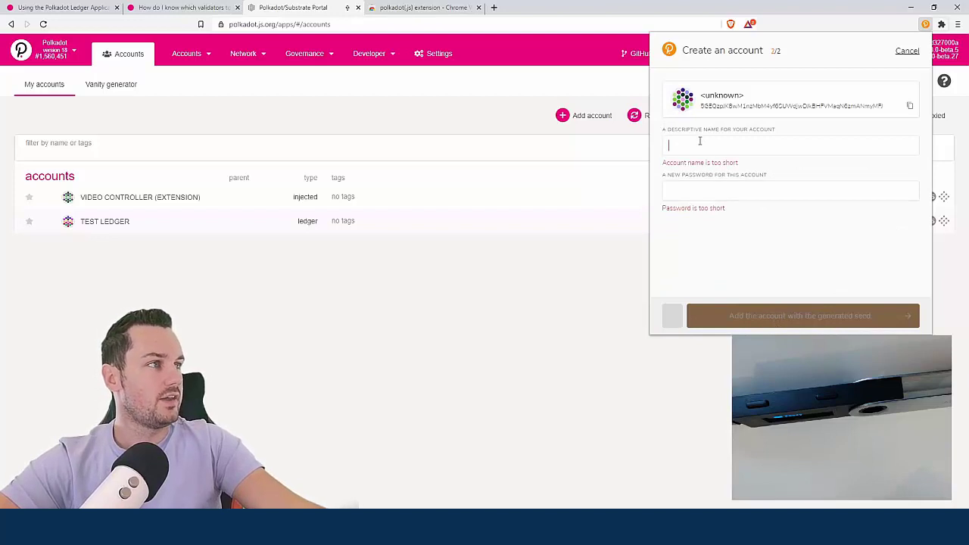
Name the account dummy, set and repeat its password, add it, and close the accounts list
text(dummy)
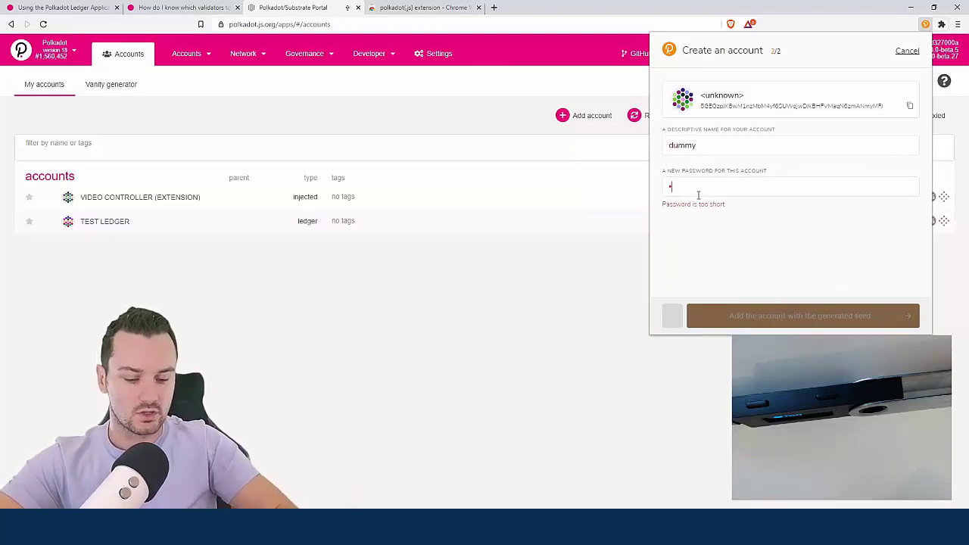
text(dummy)
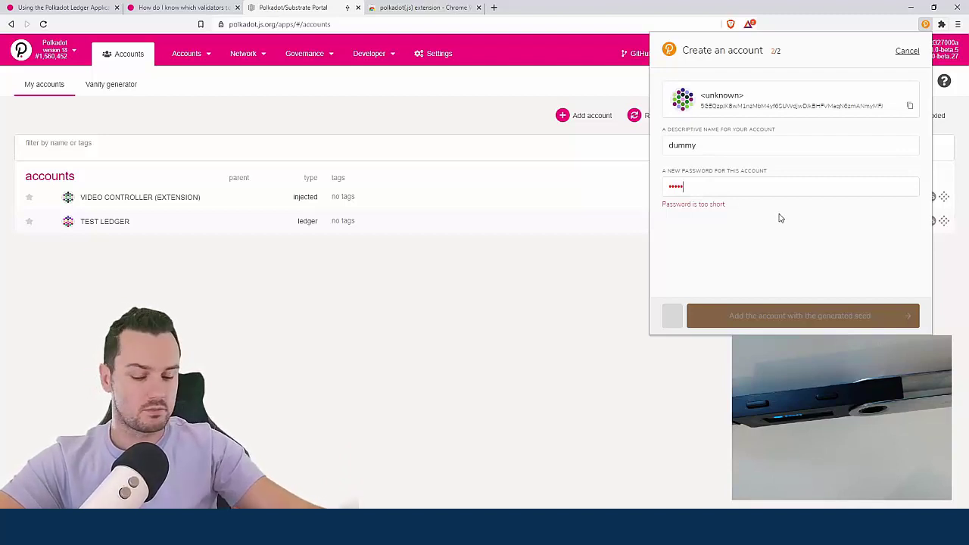
text(123)
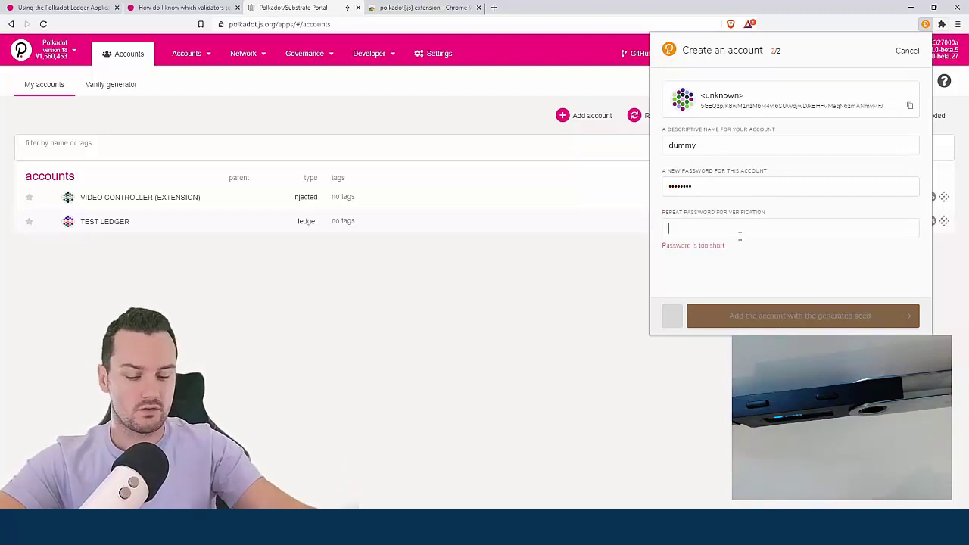
click(739, 236)
text(dummy123)
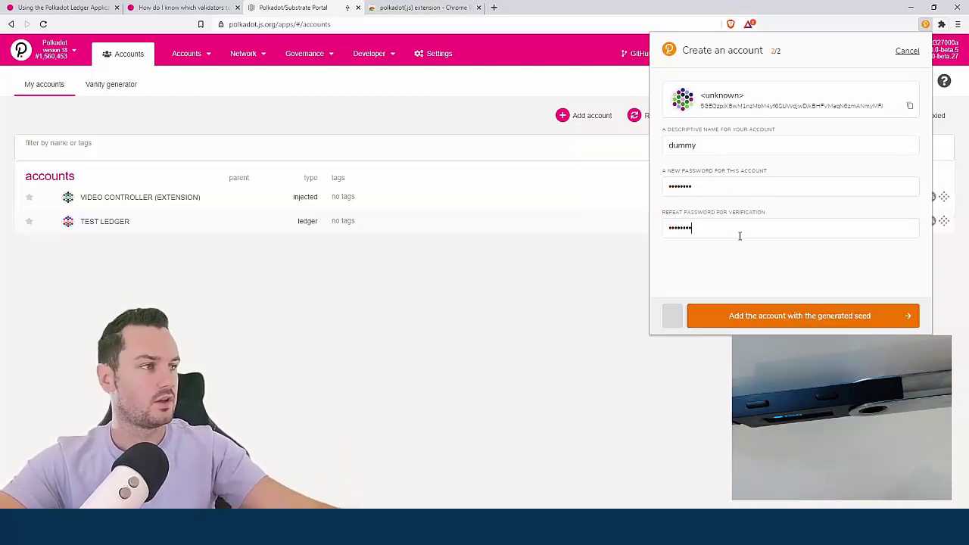
click(781, 316)
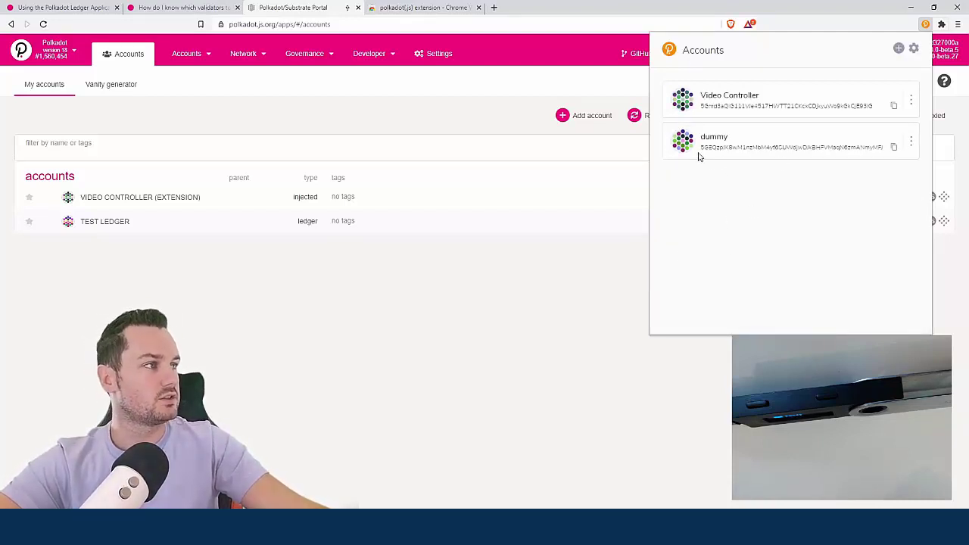
click(613, 426)
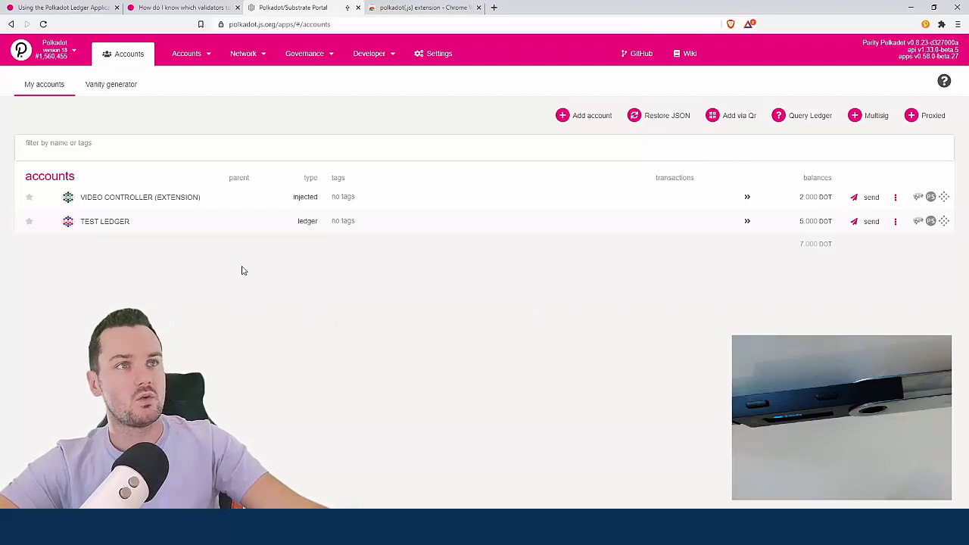
Open Network > Staking and go to its Account actions page
mouse_move(254, 62)
click(252, 96)
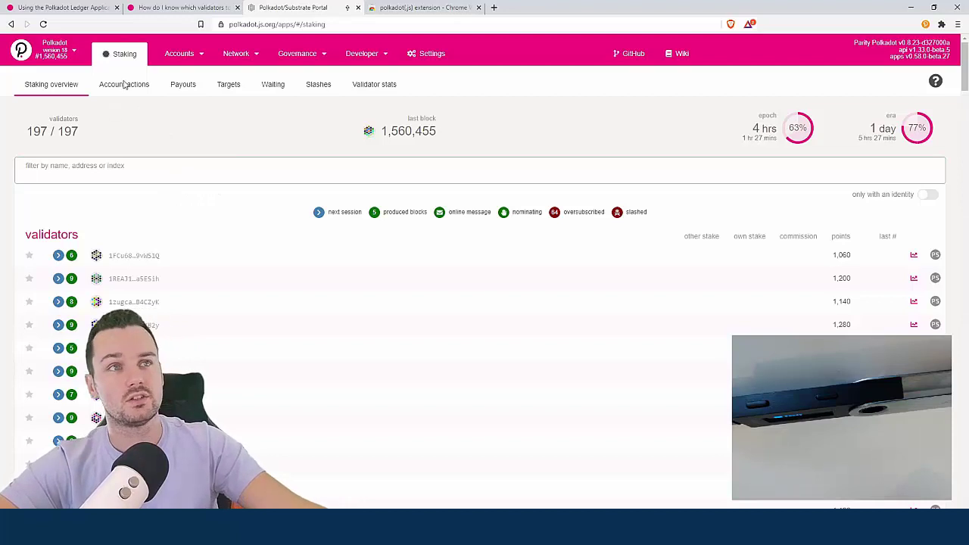
click(120, 88)
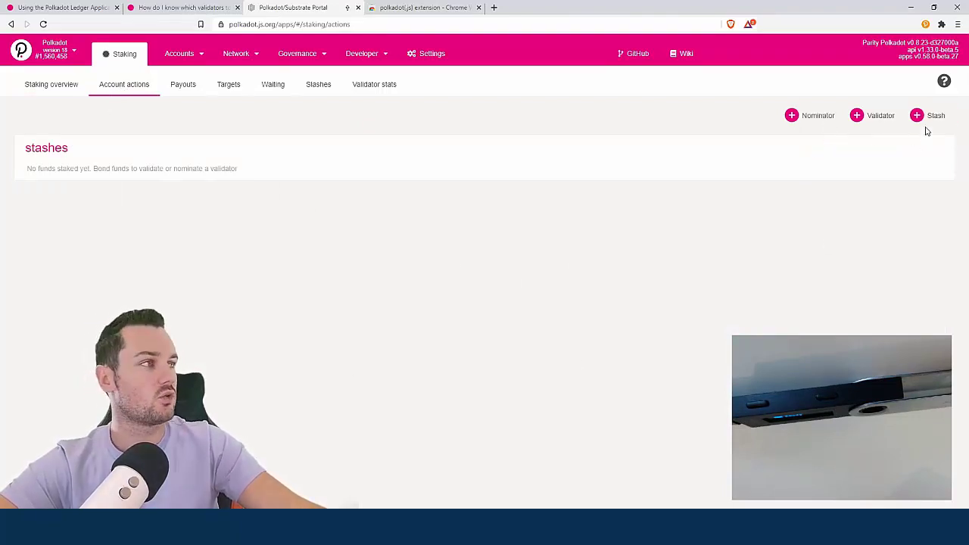
Start a new stash bond of 4 DOT with VIDEO CONTROLLER (EXTENSION) as the controller
click(928, 115)
text(4)
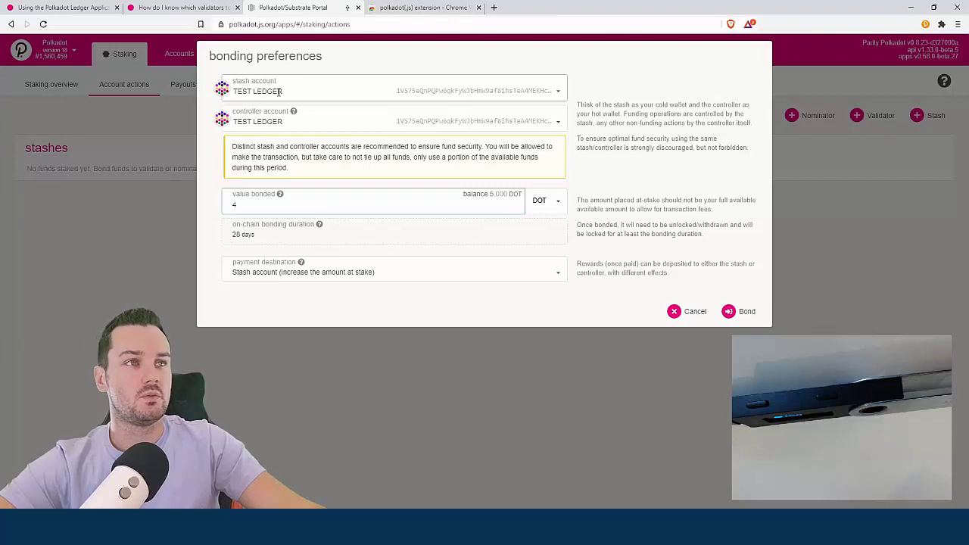
click(267, 123)
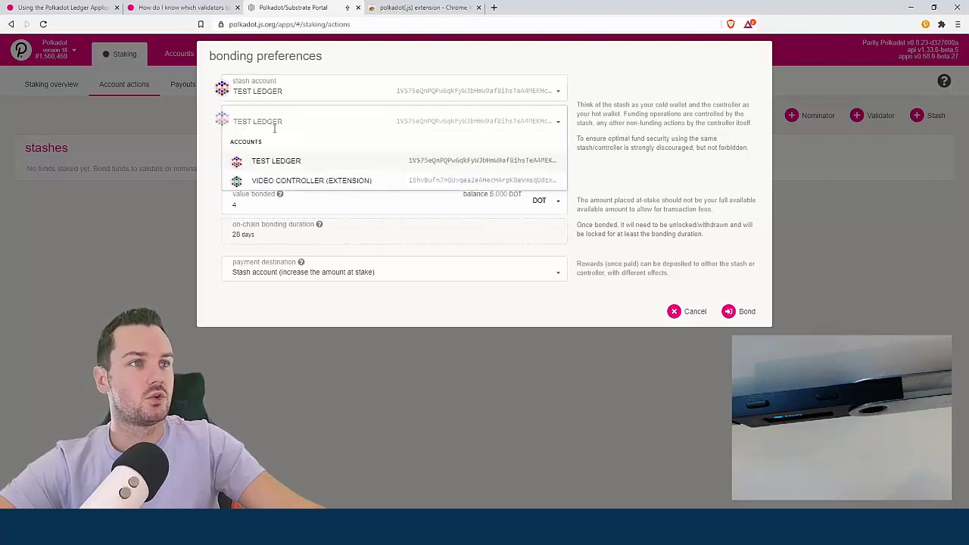
click(278, 181)
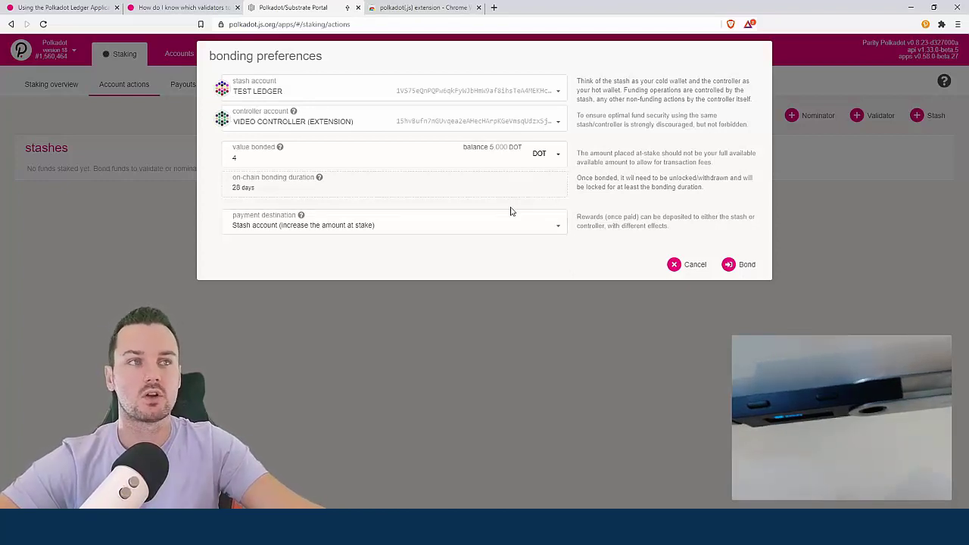
Change the bond amount to 3 DOT and keep rewards paid to the stash account
click(264, 122)
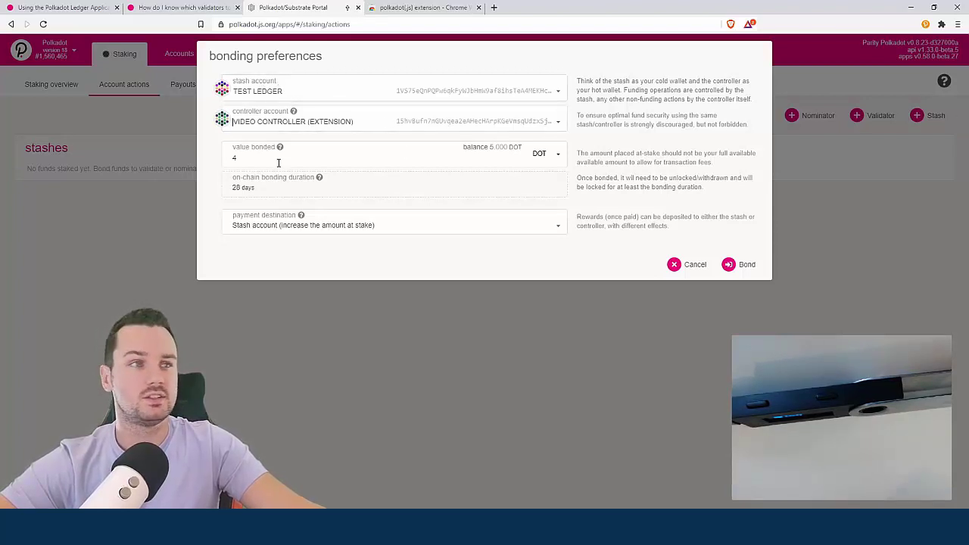
click(237, 158)
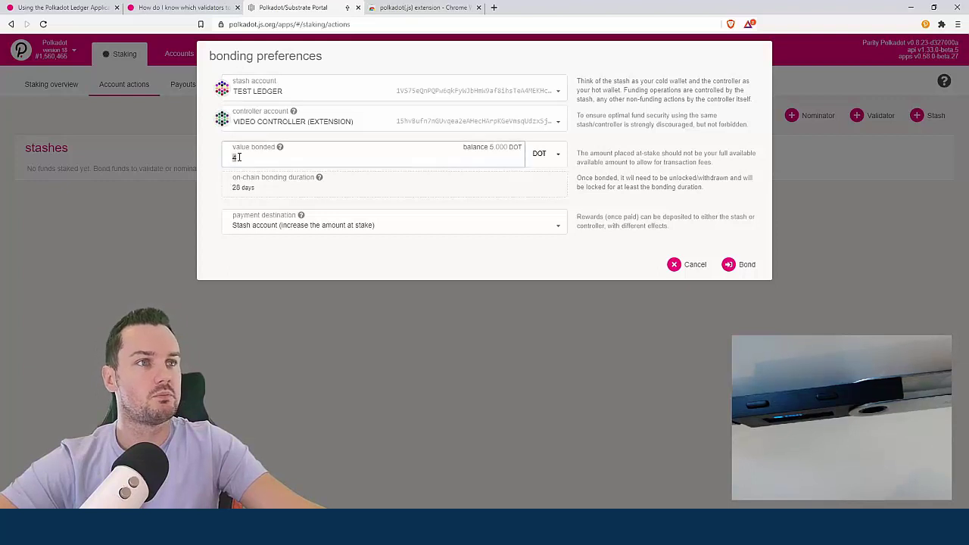
key(BackSpace)
text(3)
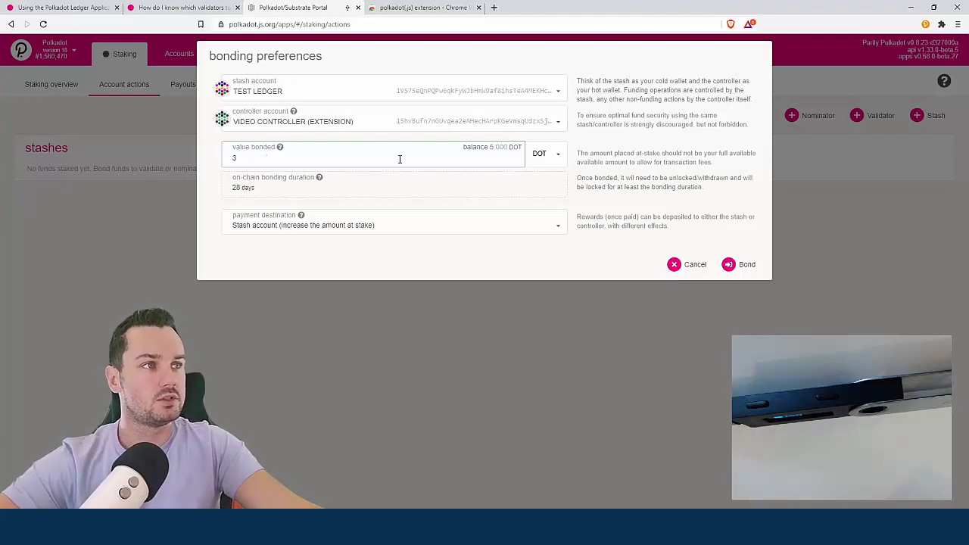
click(266, 230)
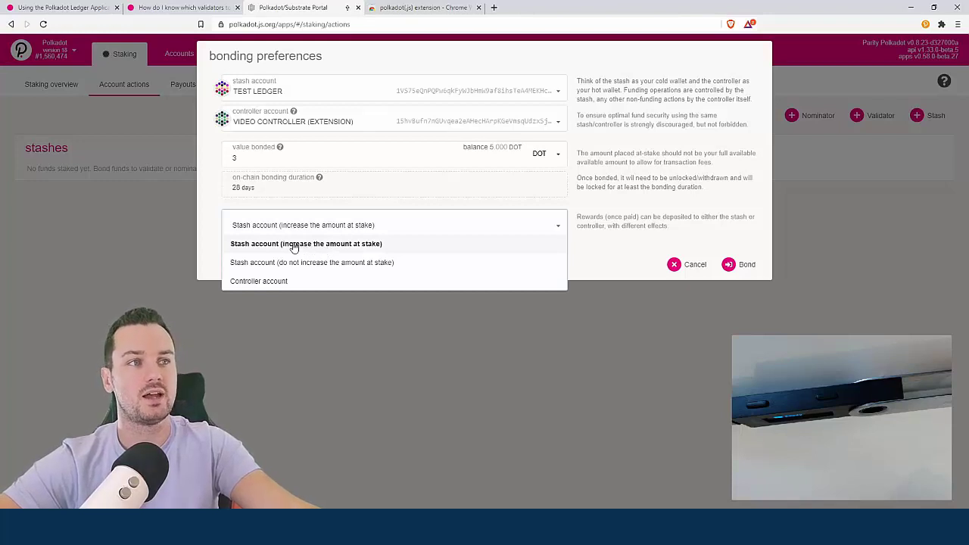
click(220, 232)
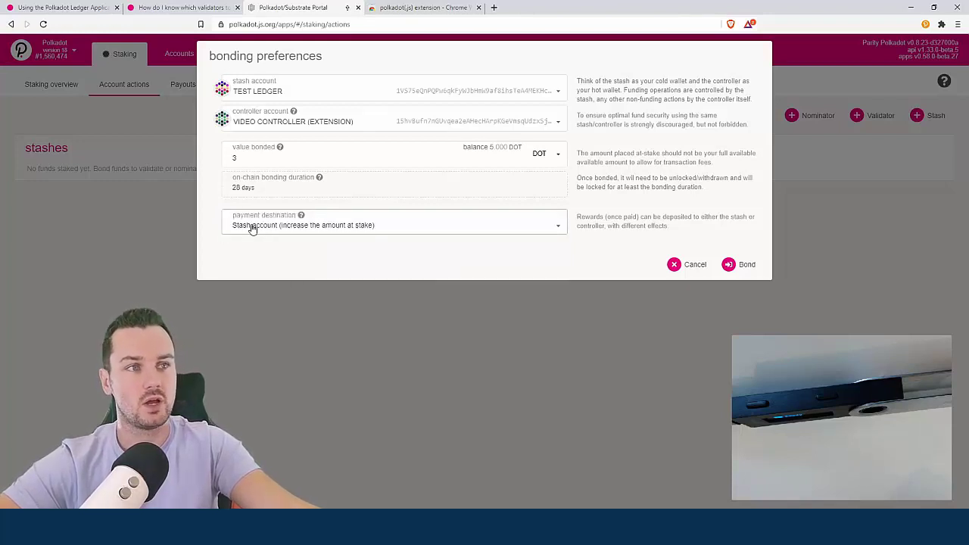
Bond the 3 DOT, signing and submitting the transaction with Ledger confirmation
click(732, 266)
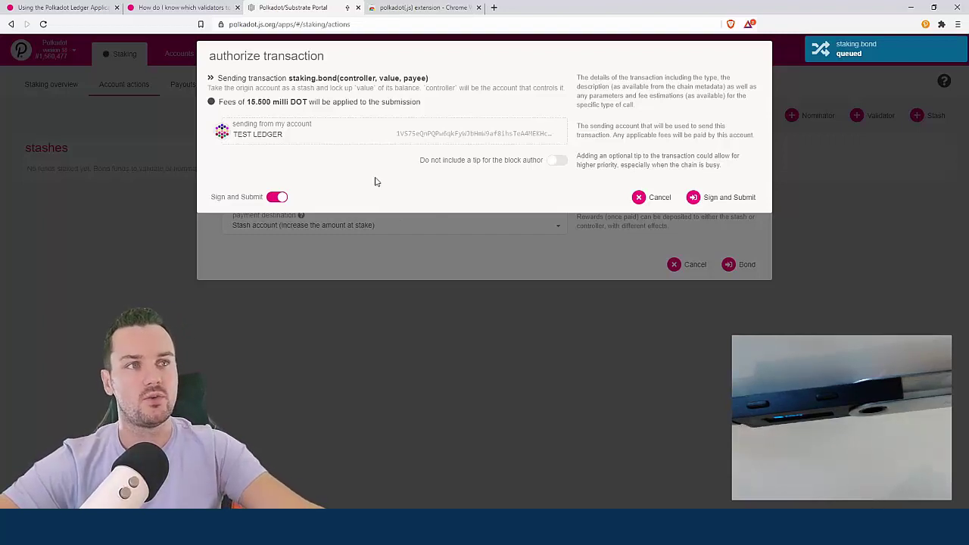
click(729, 198)
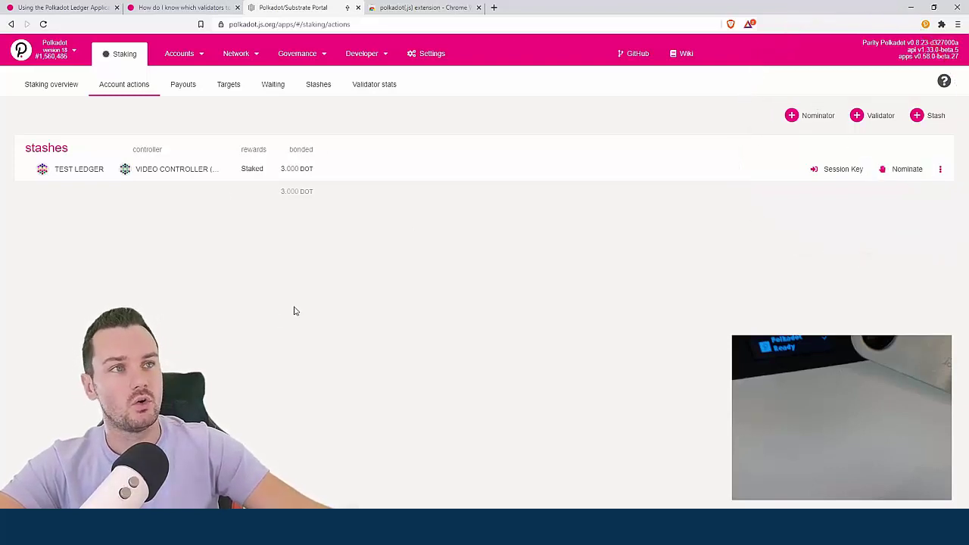
Browse the Targets list of nominatable validators, then switch to the article on choosing validators
click(228, 87)
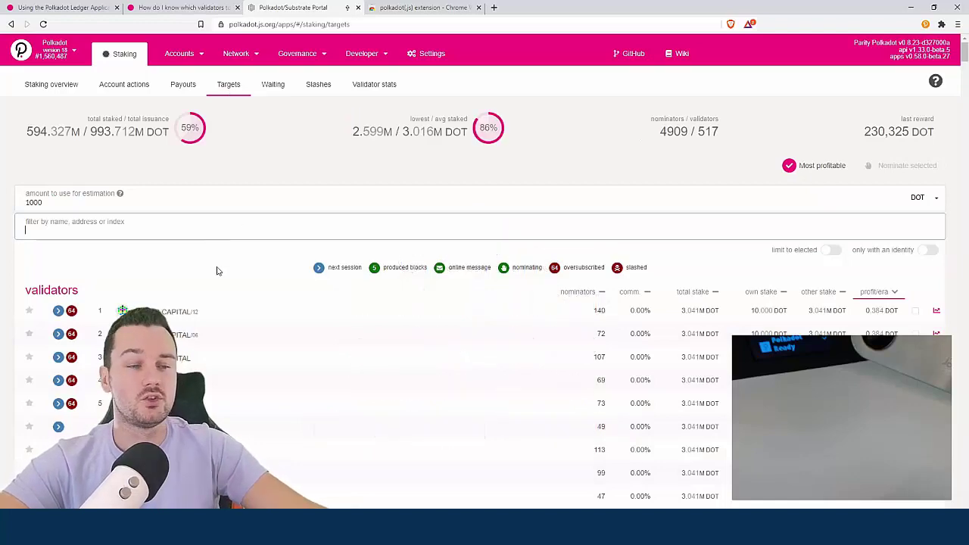
scroll(216, 261, down, 2)
click(694, 137)
click(179, 8)
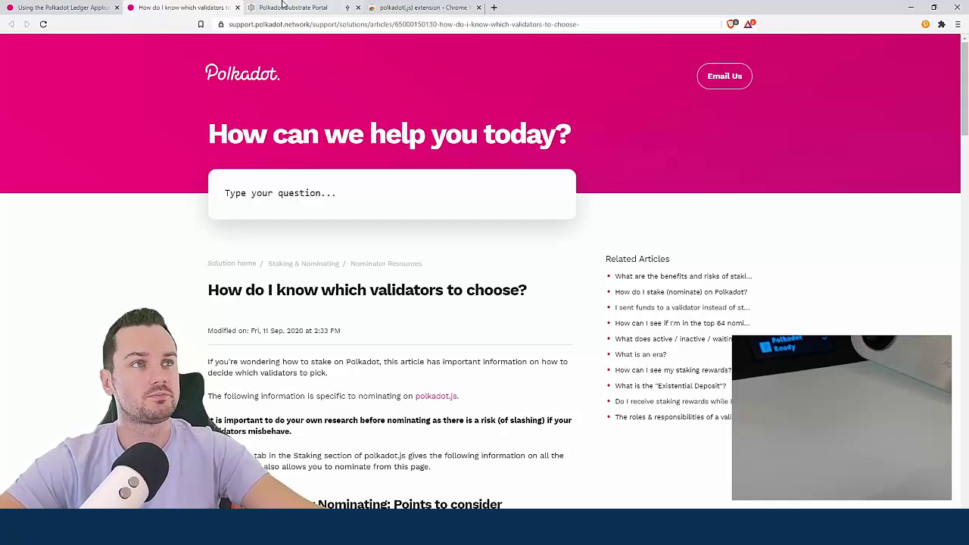
Return to the Polkadot-JS Apps staking targets ranked by profit, led by ZUG CAPITAL
click(283, 7)
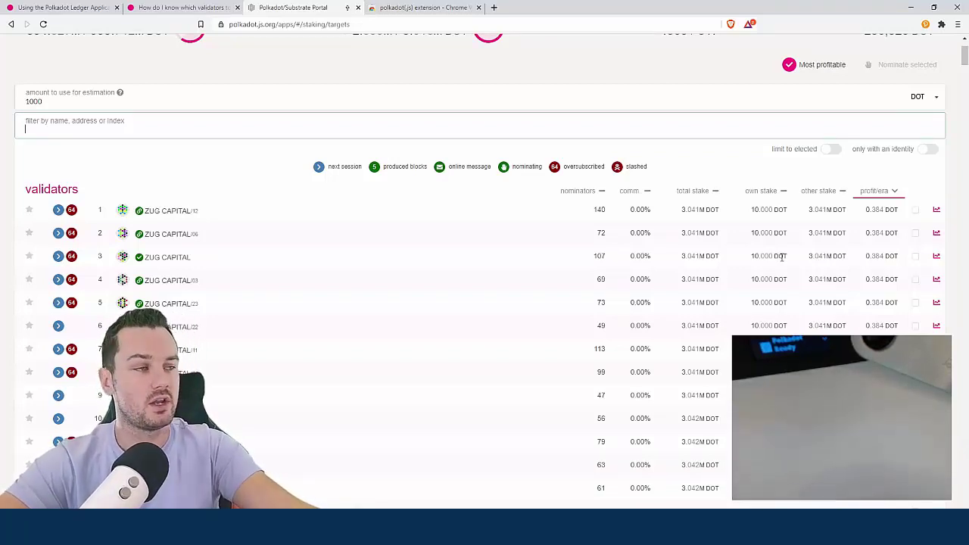
Sort validators by nominator count, scroll to about 65 nominators, and highlight the 500,000 DOT own stake
click(598, 195)
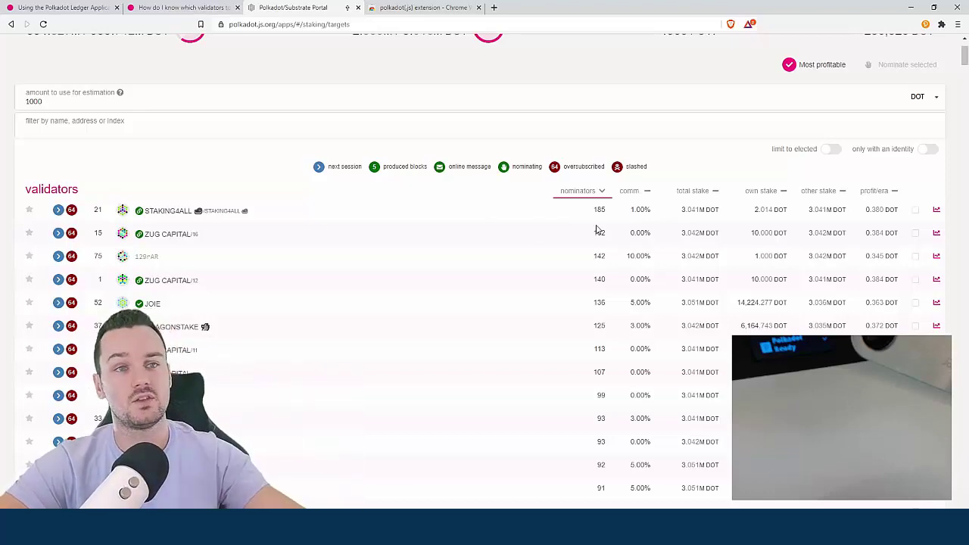
scroll(595, 234, down, 7)
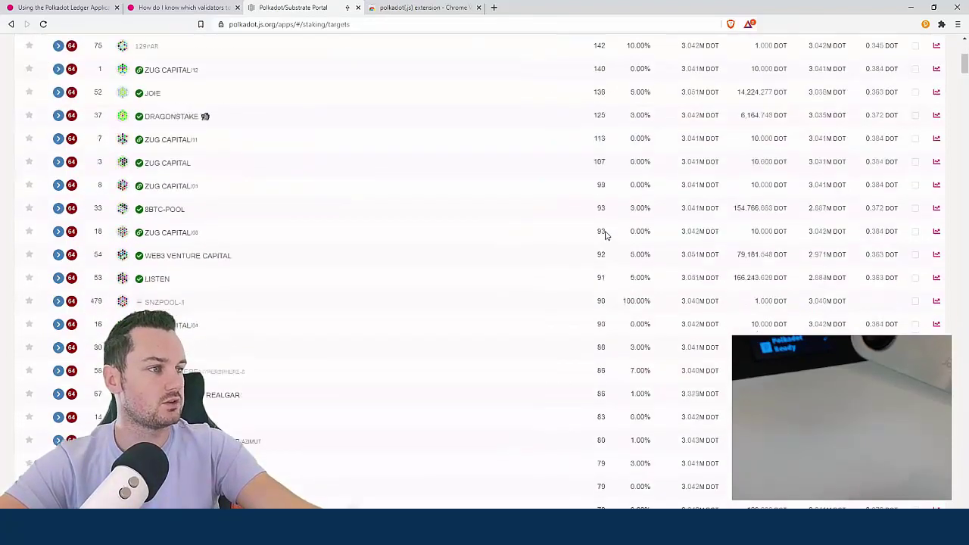
scroll(597, 250, down, 7)
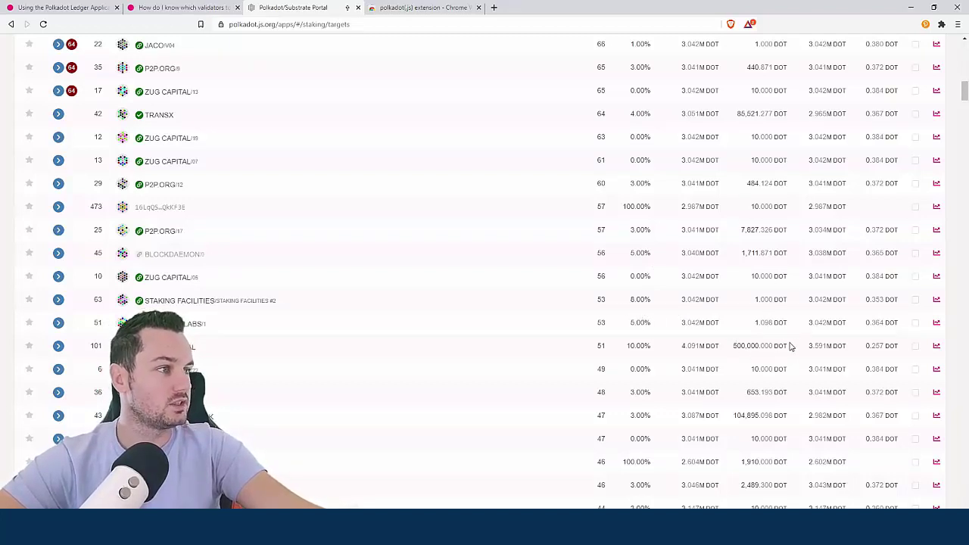
drag(792, 346, 733, 346)
click(770, 349)
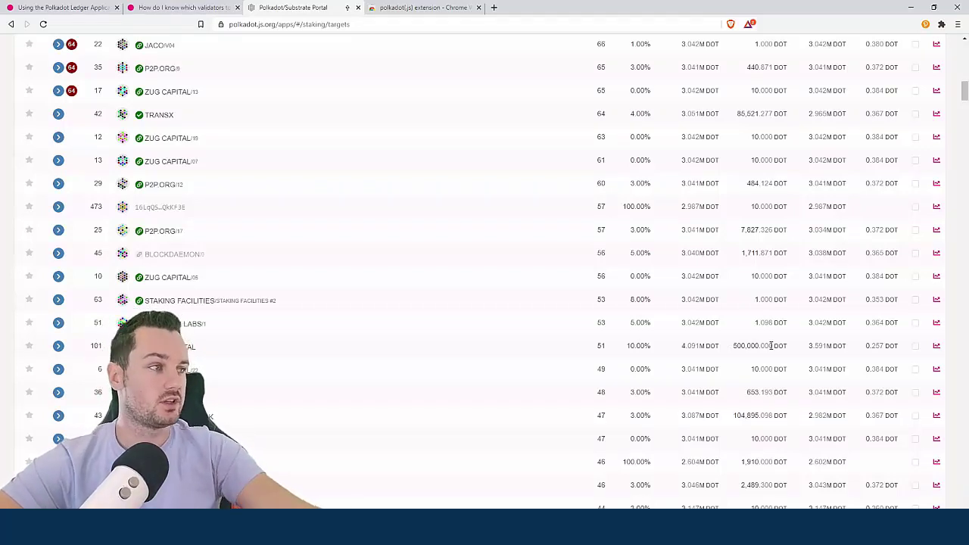
click(936, 346)
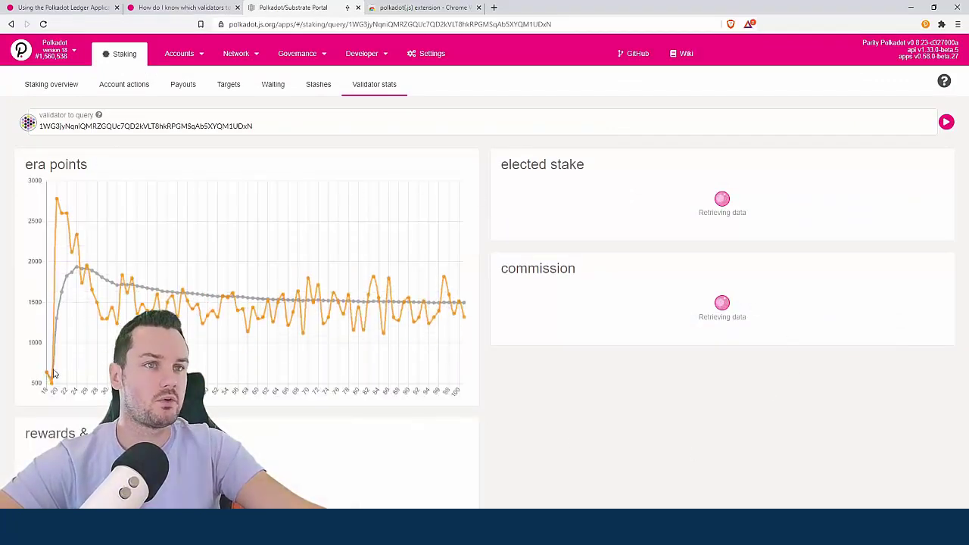
scroll(65, 268, down, 2)
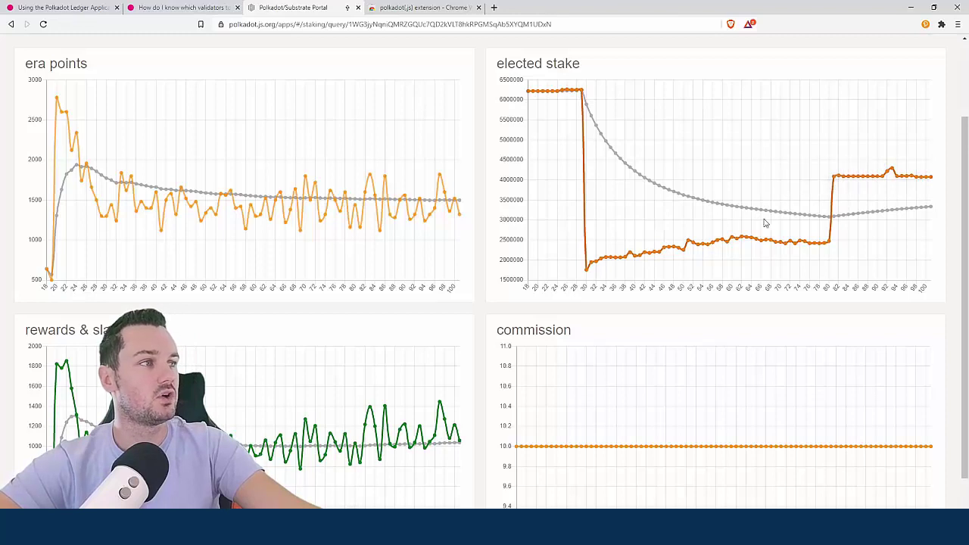
triple_click(480, 315)
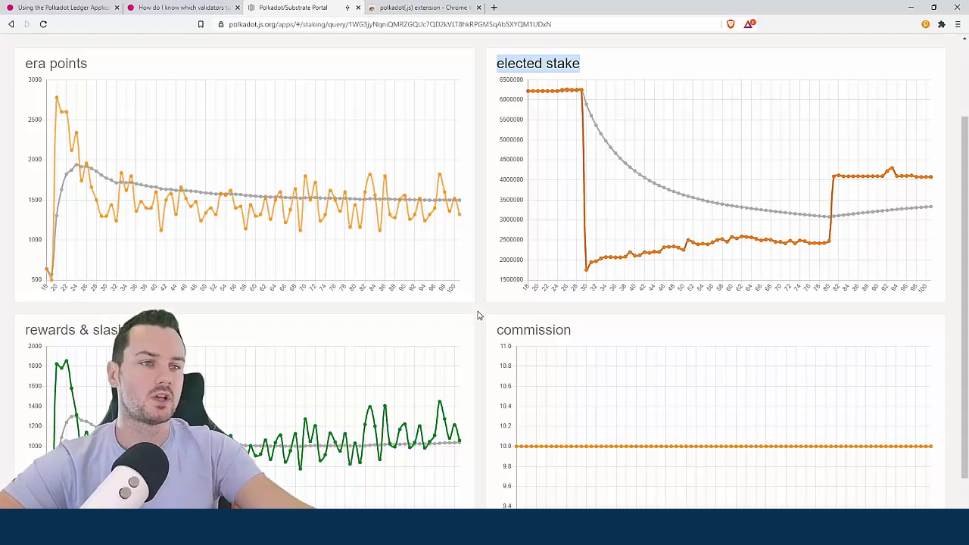
scroll(478, 316, up, 3)
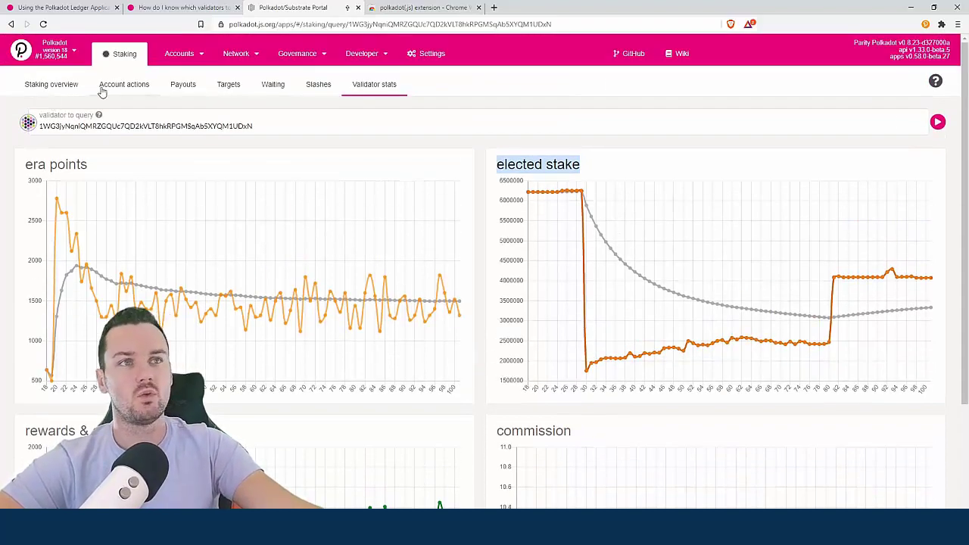
Go to Staking Account actions and start nominating validators for the TEST LEDGER stash
click(228, 88)
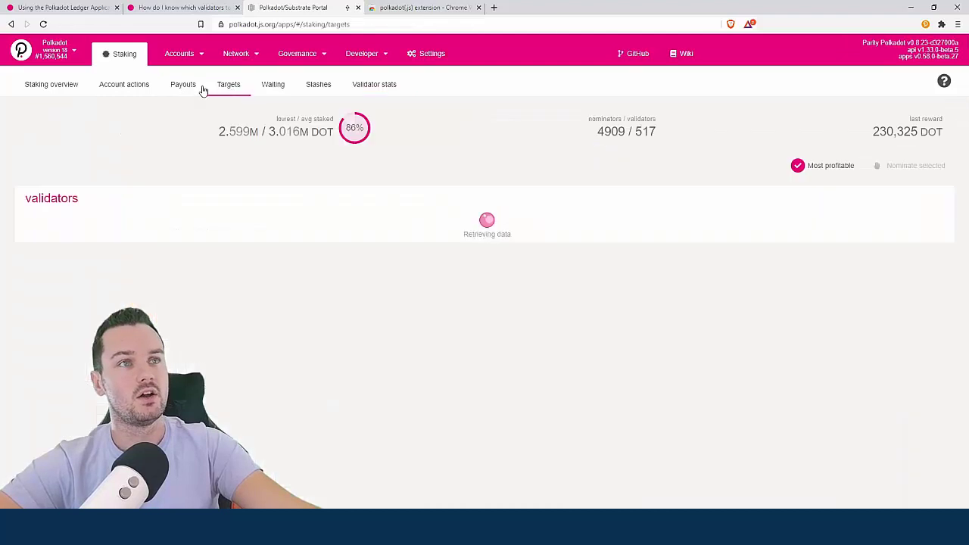
click(124, 90)
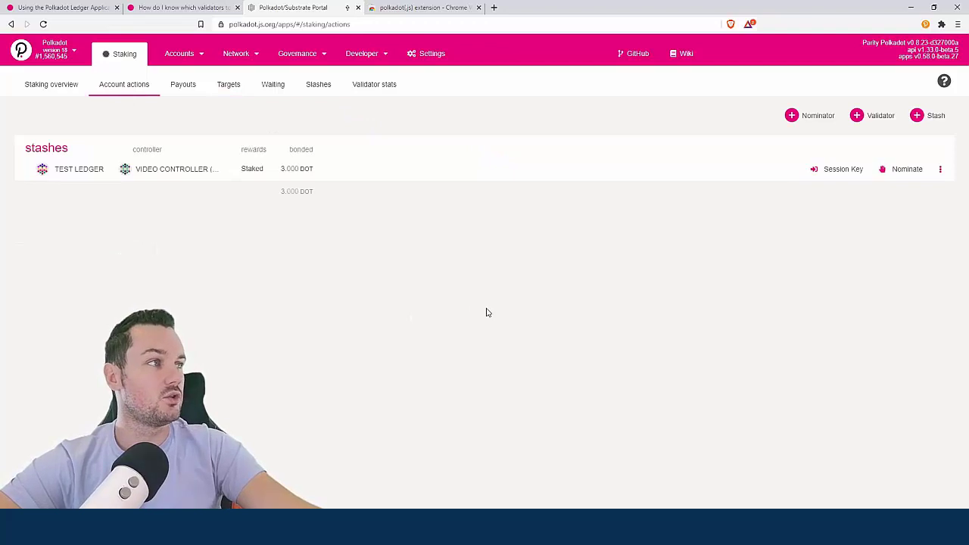
click(899, 170)
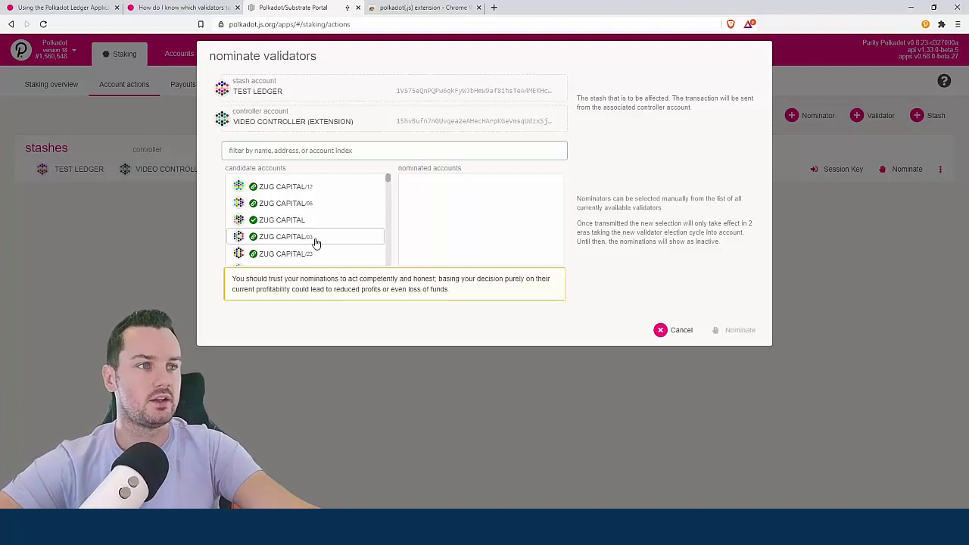
Select ZUG CAPITAL/07, P2P.ORG/12 and P2P.ORG/5 as nominations, dropping P2P.ORG/13
scroll(321, 230, down, 3)
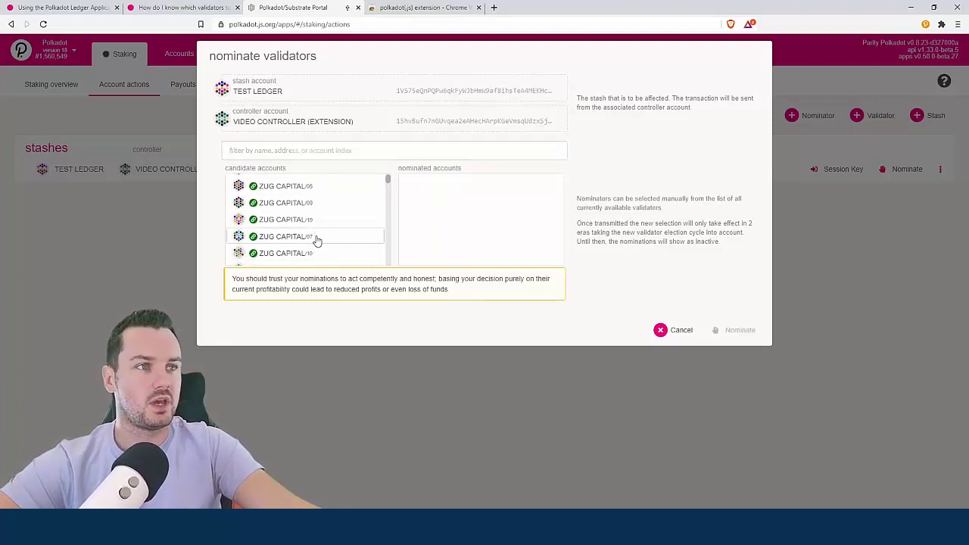
click(321, 234)
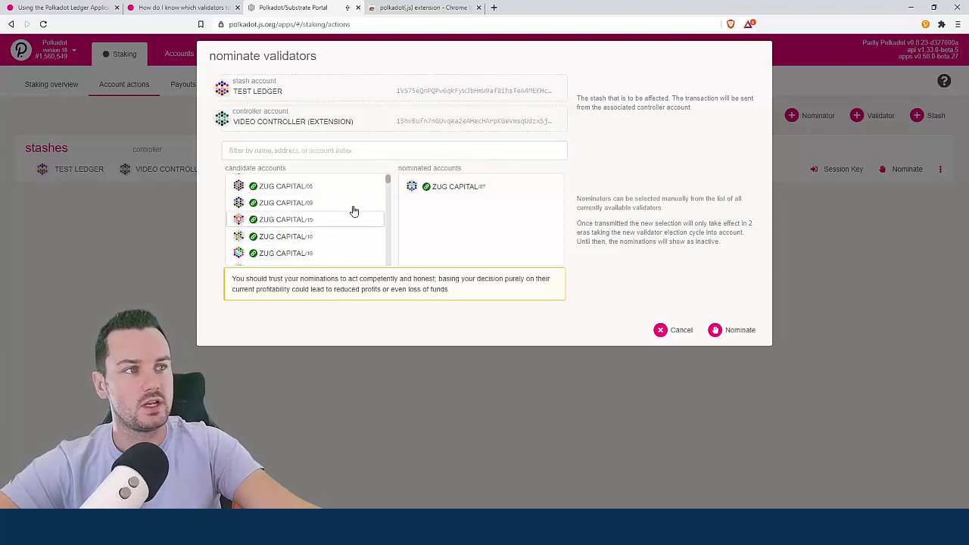
scroll(318, 231, down, 3)
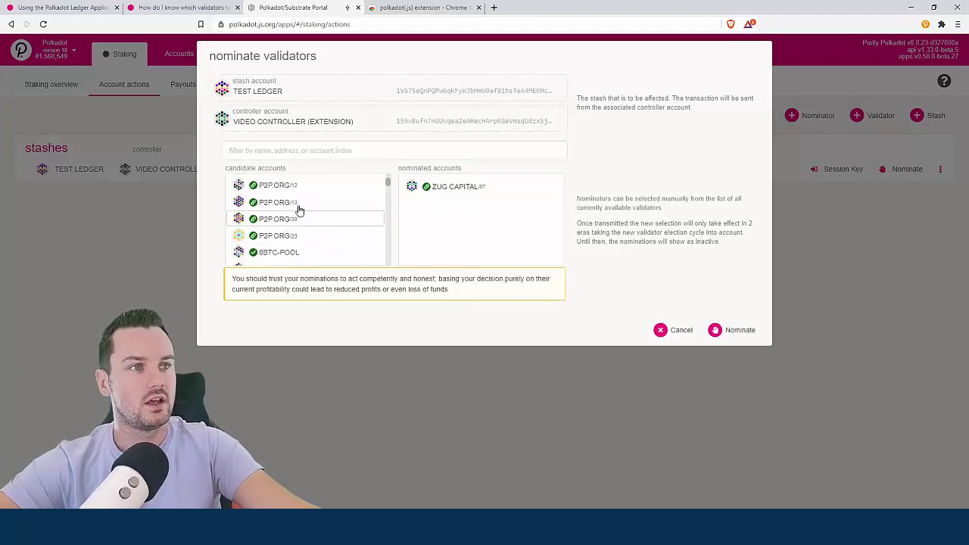
click(352, 237)
click(352, 237)
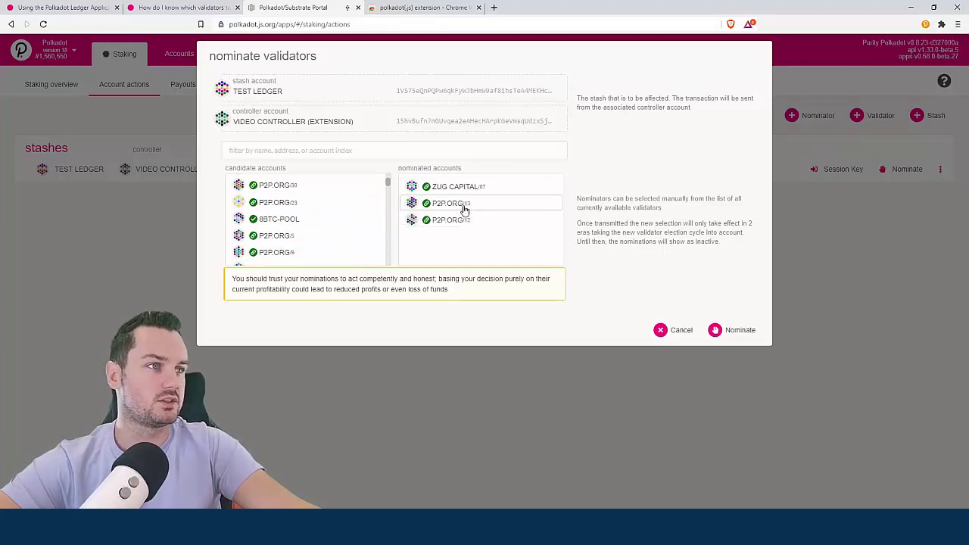
click(488, 204)
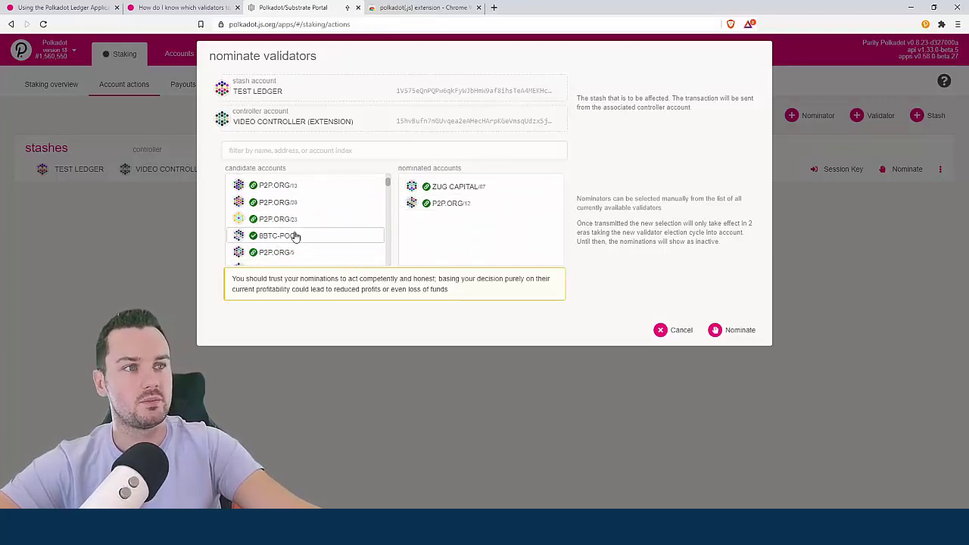
click(303, 255)
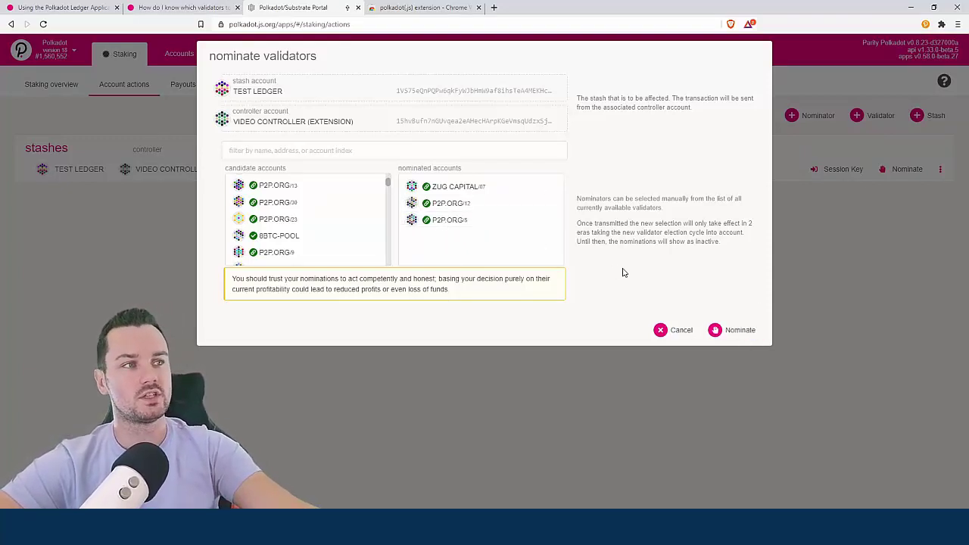
Submit the three-validator nomination and send the staking.nominate transaction for signing
click(738, 331)
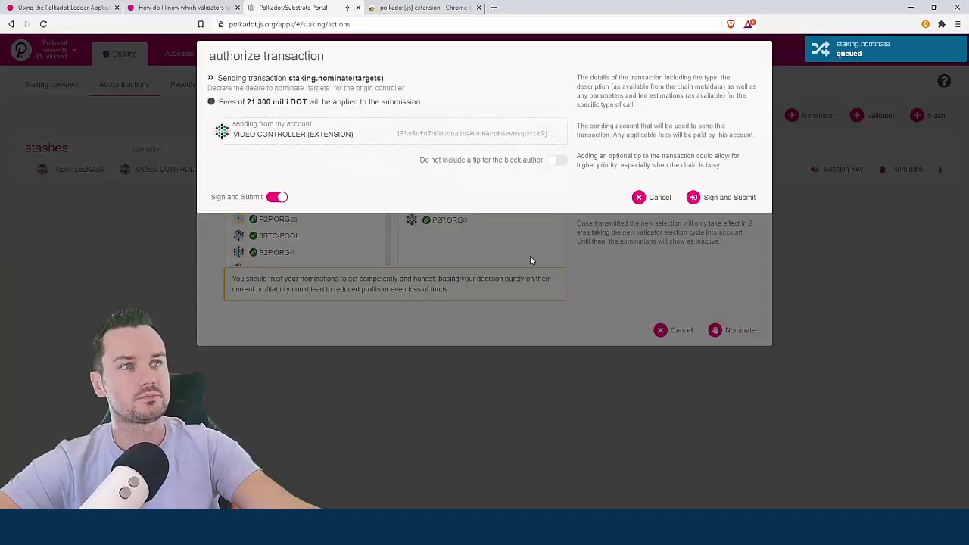
click(710, 200)
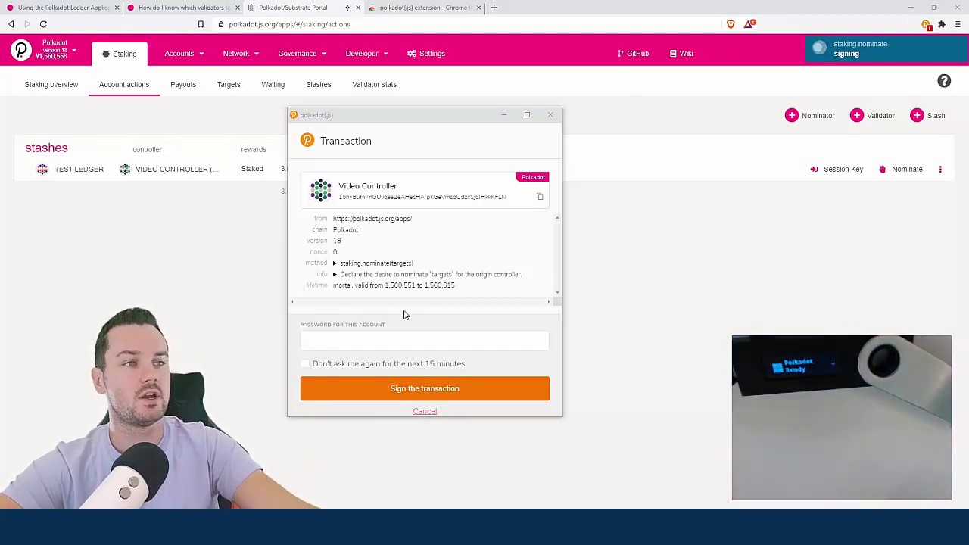
Sign the nomination with the account password, retrying after rejection, then expand the three waiting nominations
click(393, 340)
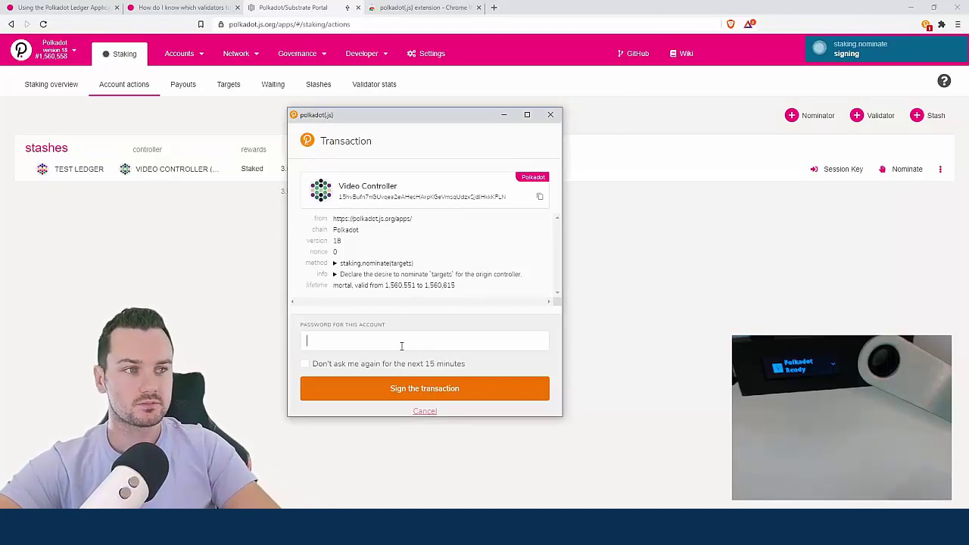
text(••••••••)
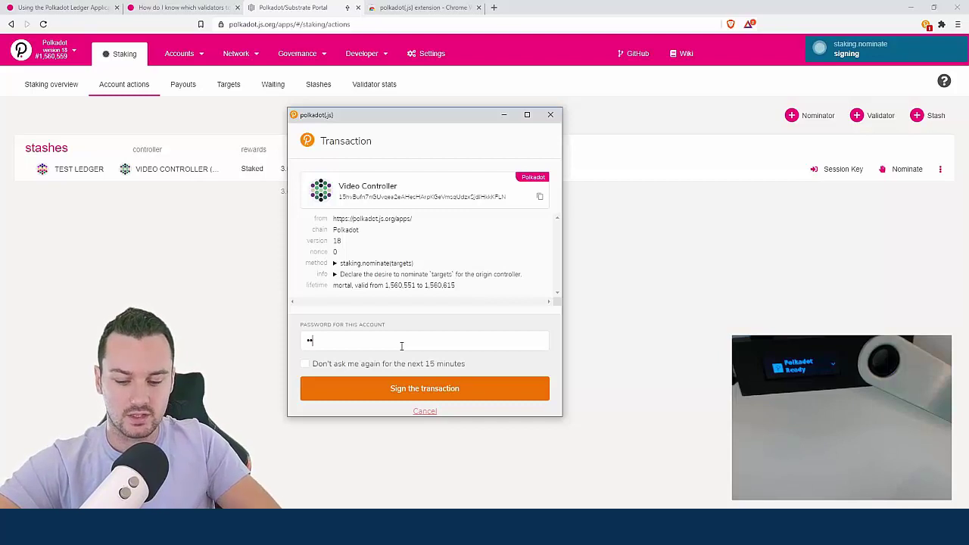
text(•)
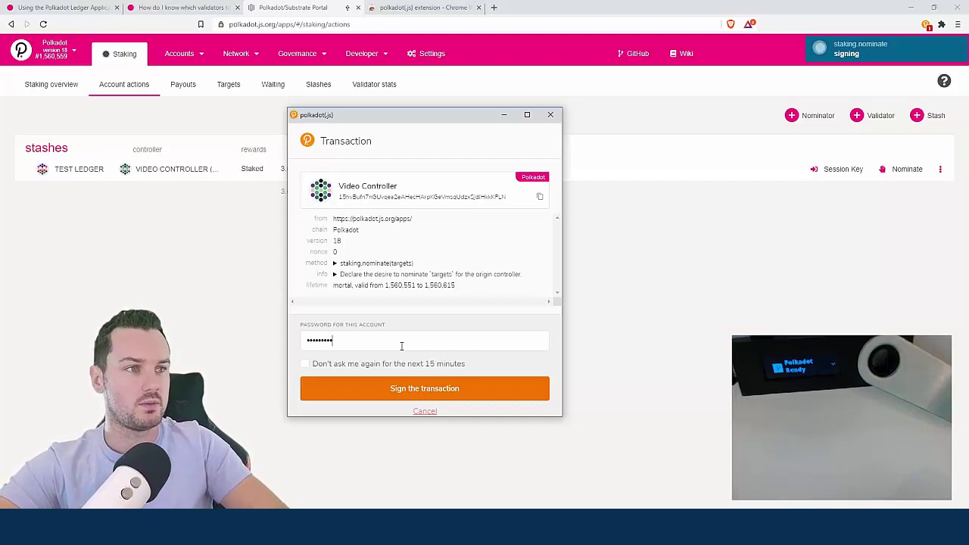
click(446, 387)
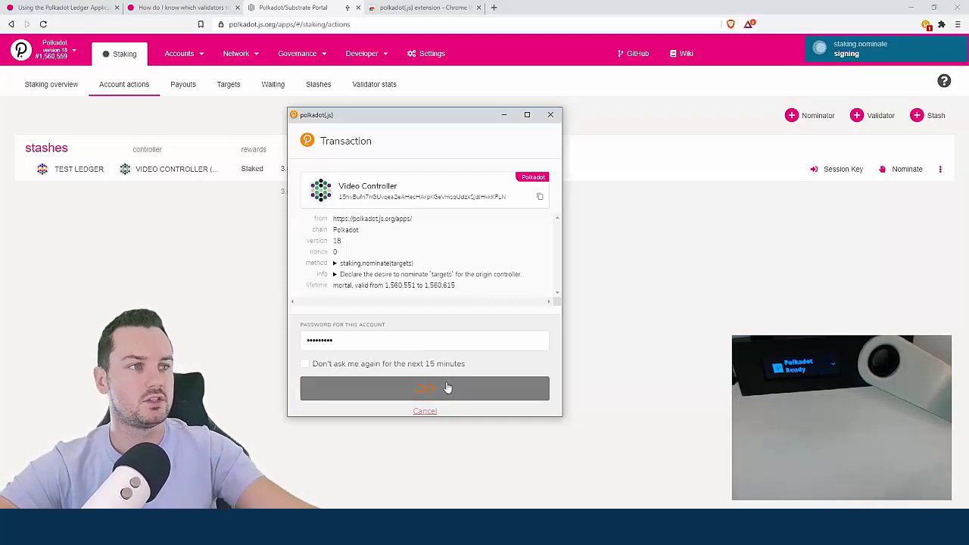
double_click(394, 346)
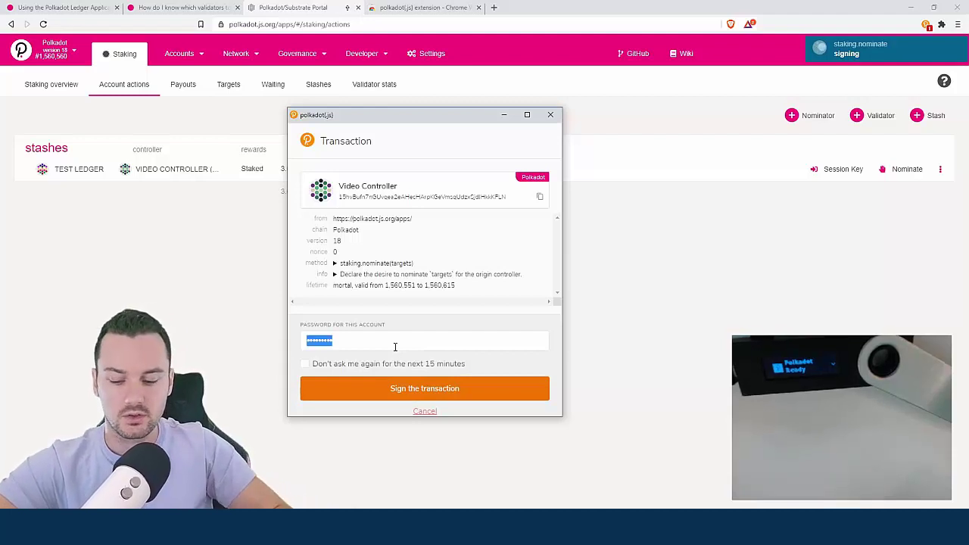
text(••••••••••)
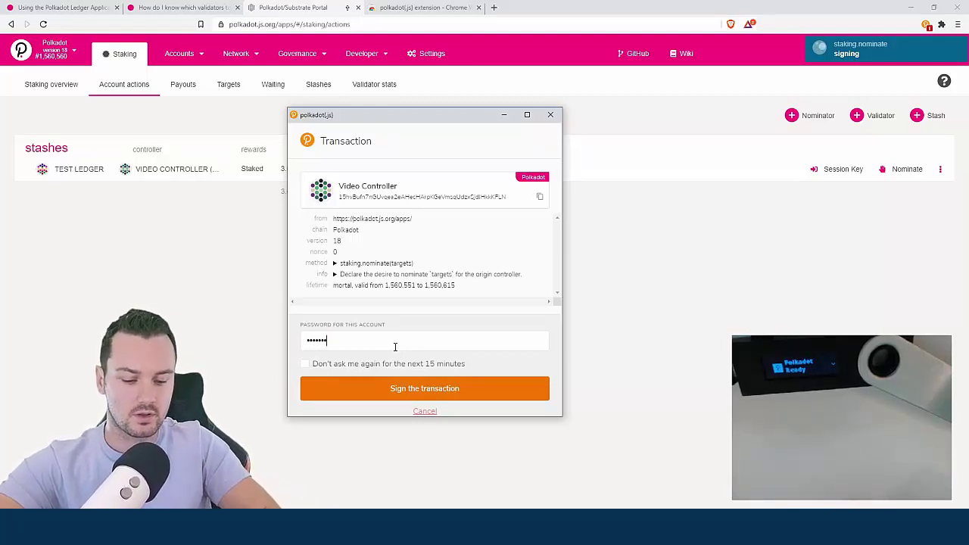
click(459, 390)
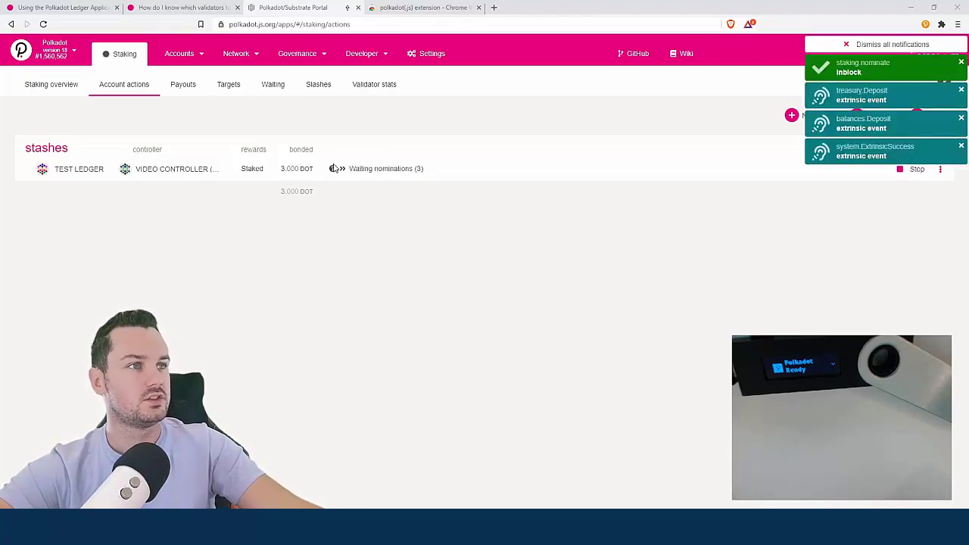
click(344, 169)
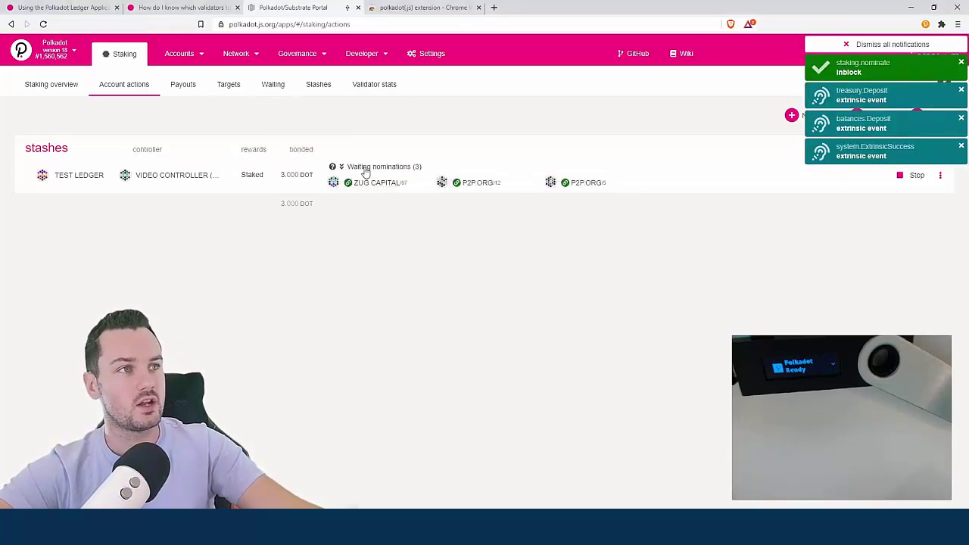